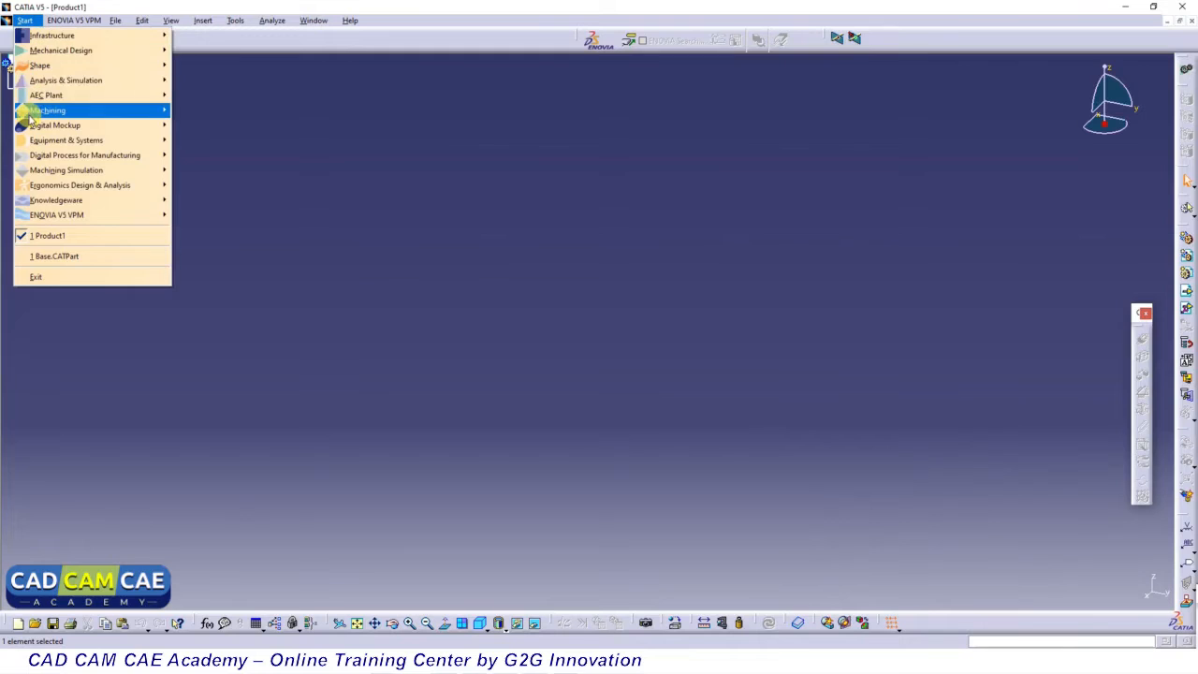
# - Switch from the assembly to Part Design for Part1 and open a new sketch on its yz plane
pyautogui.moveTo(37, 50)
pyautogui.click(281, 53)
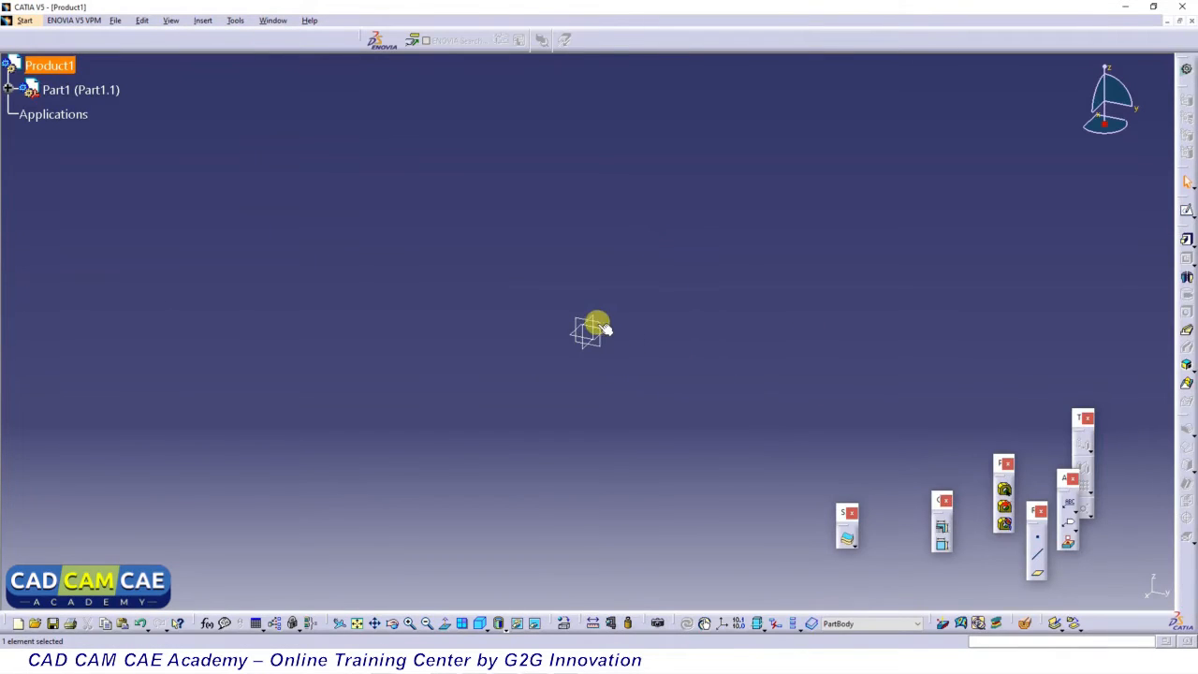
pyautogui.click(574, 311)
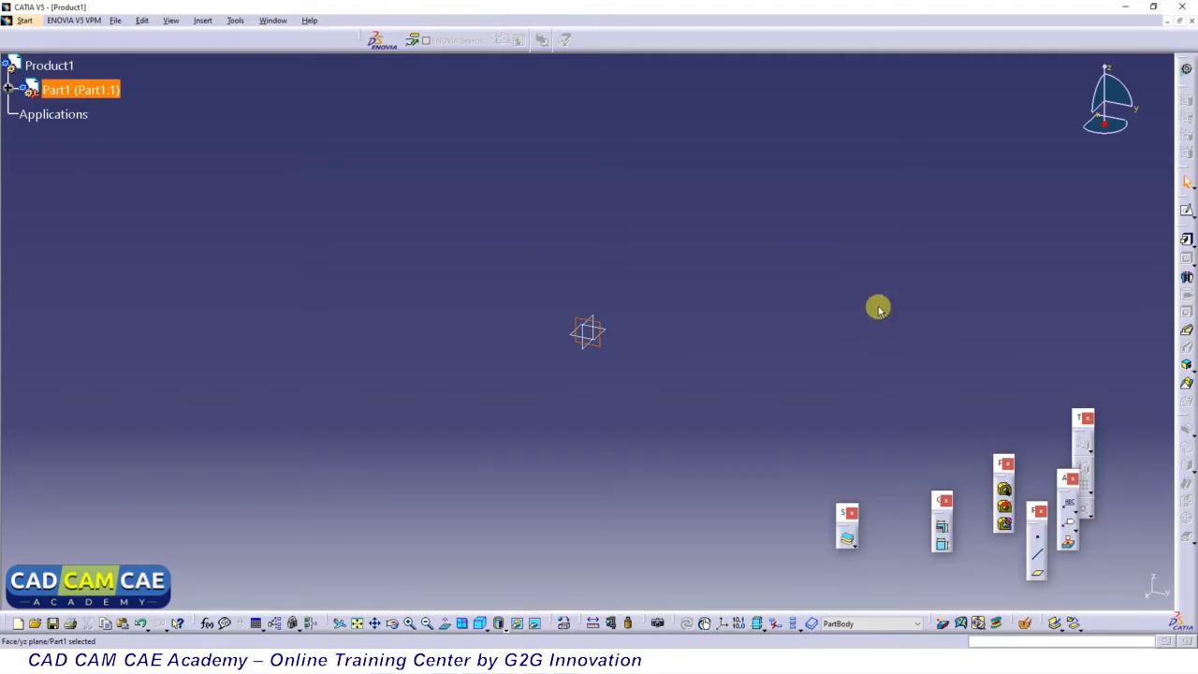
pyautogui.click(1184, 210)
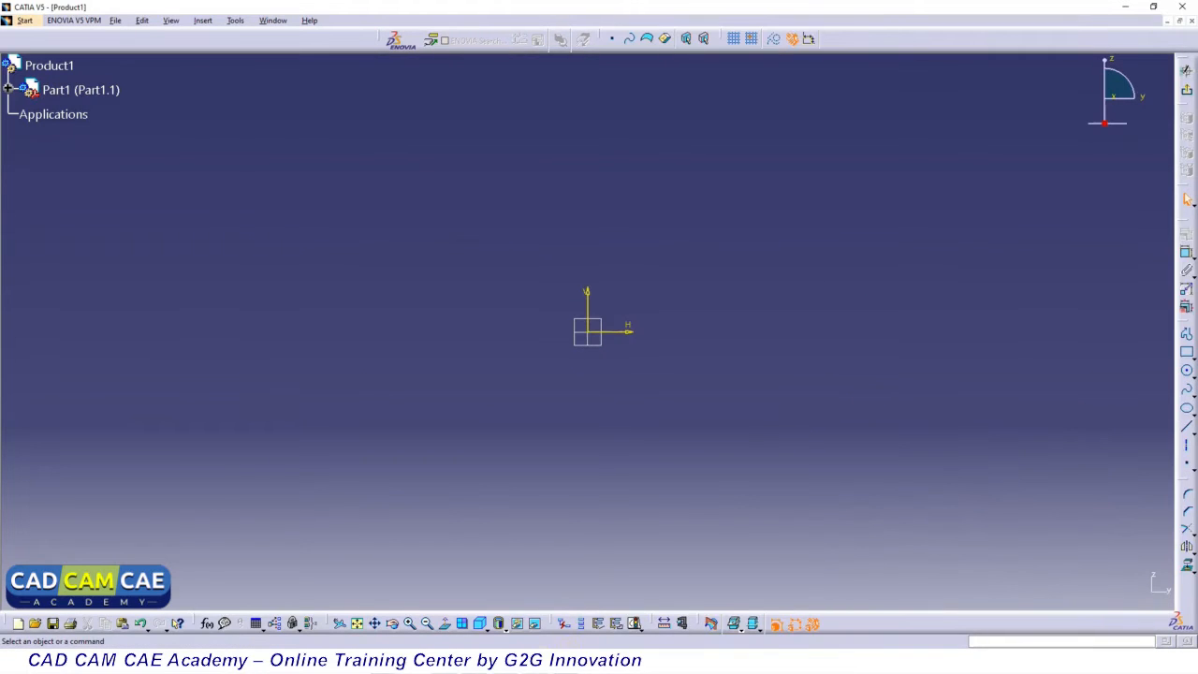
# - Consult the Support drawing, then sketch a closed L-shaped profile from the origin, about 64 mm wide with a horizontal leg about 8 mm thick
pyautogui.hotkey('alt', 'Tab')
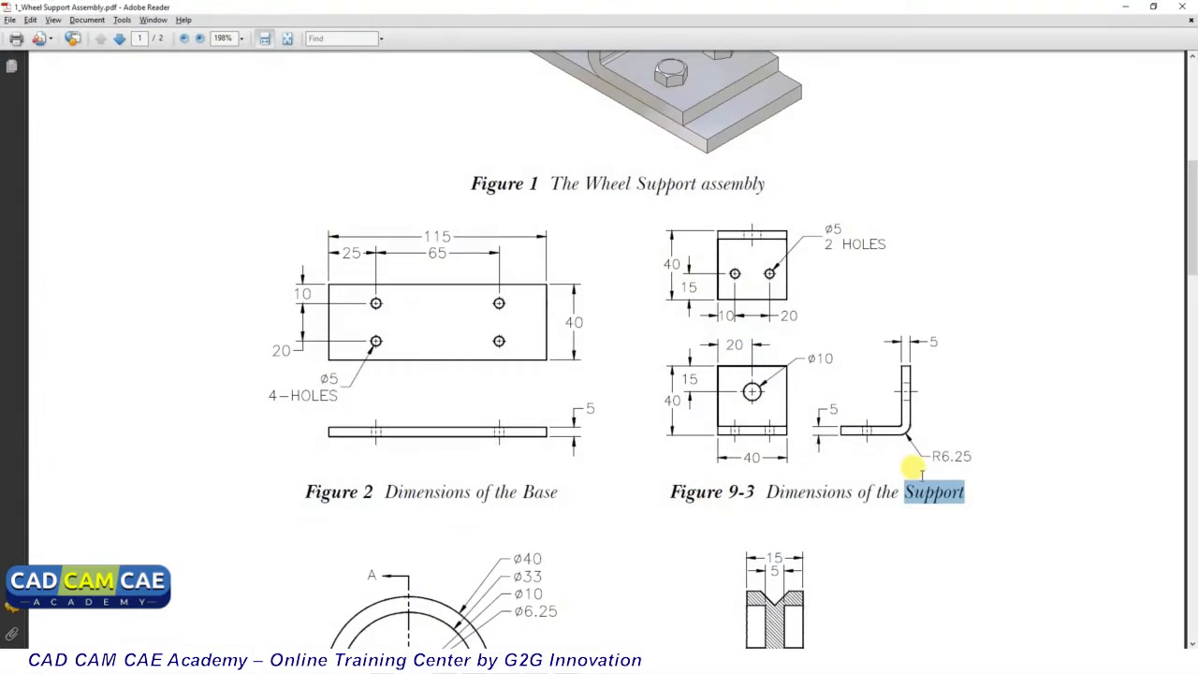
pyautogui.click(1014, 442)
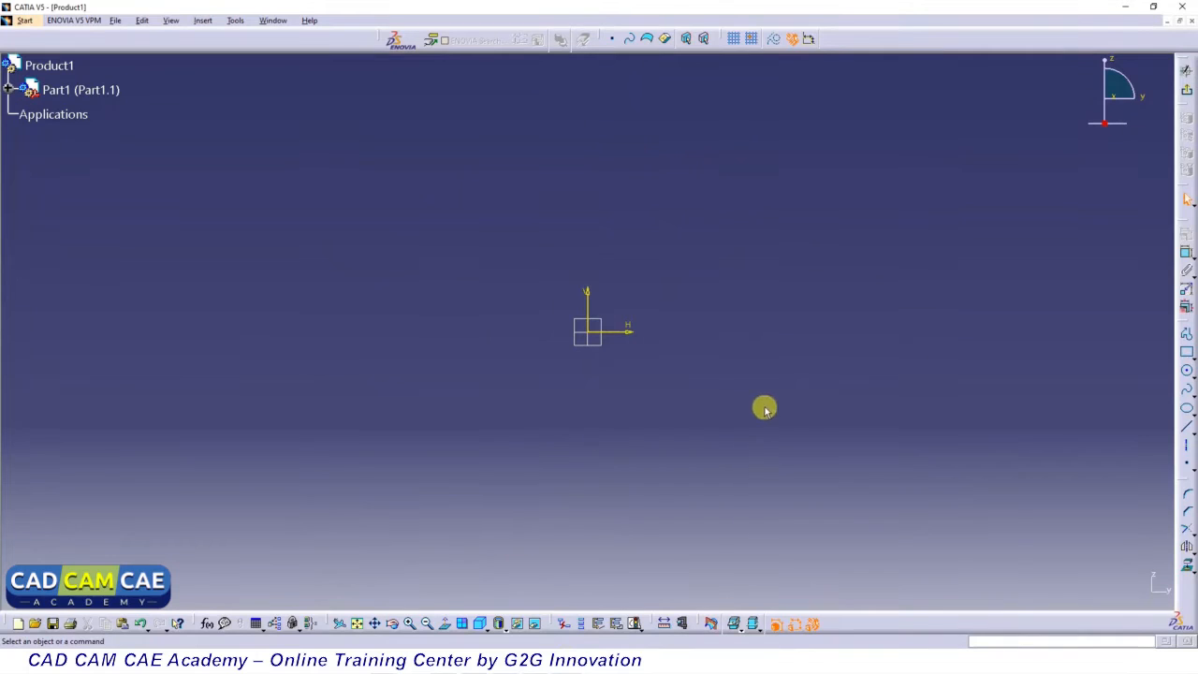
pyautogui.click(1186, 338)
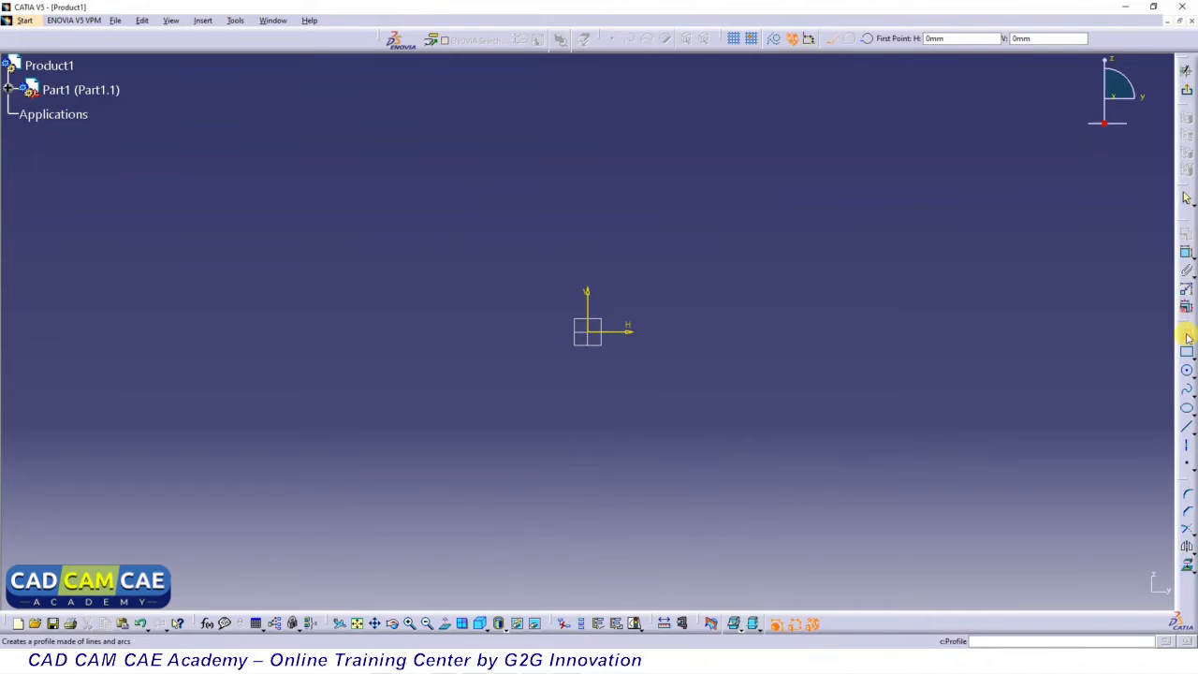
pyautogui.click(587, 330)
pyautogui.click(736, 332)
pyautogui.click(737, 201)
pyautogui.click(720, 202)
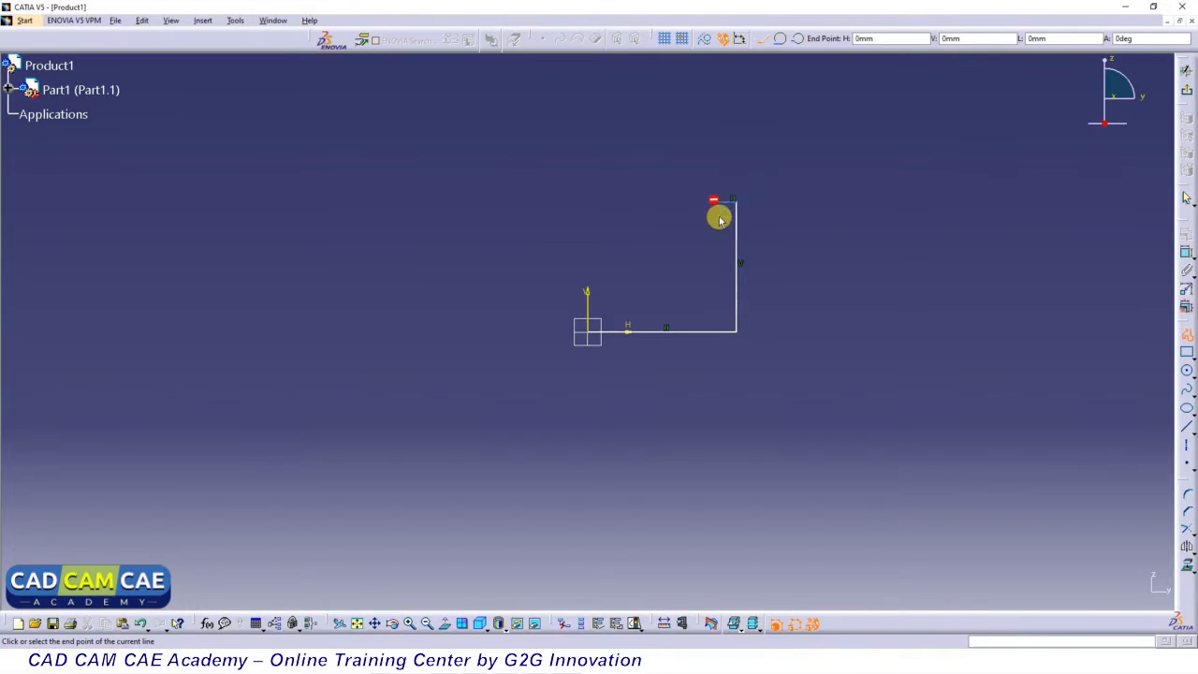
pyautogui.click(721, 314)
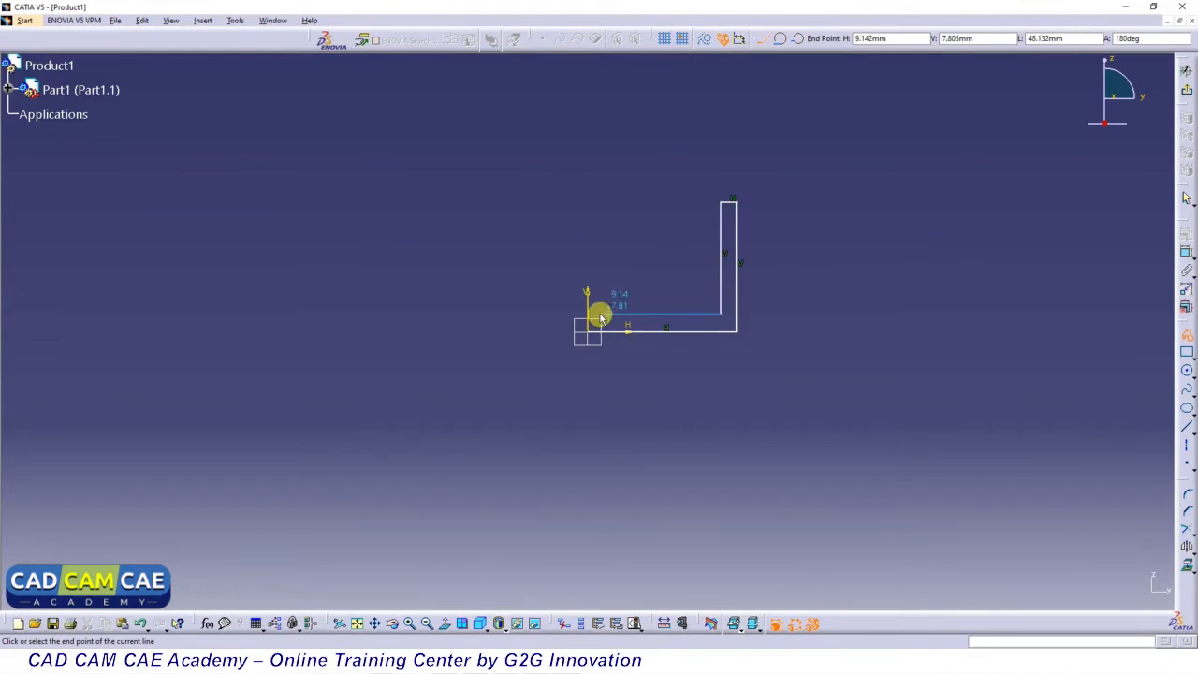
pyautogui.click(595, 326)
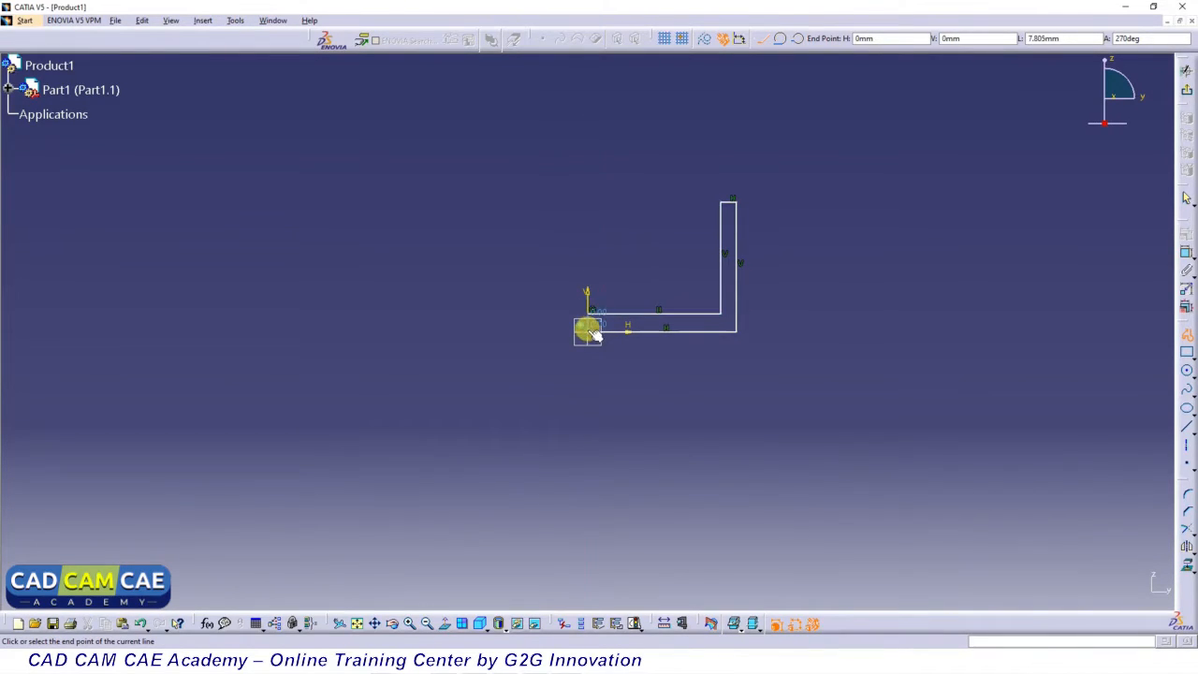
pyautogui.click(587, 331)
pyautogui.click(776, 364)
# - Dimension the bottom edge of the L profile and set its length to 40 mm
pyautogui.moveTo(776, 364)
pyautogui.keyDown('ctrl'); pyautogui.mouseDown(button='middle')
pyautogui.moveTo(798, 336)
pyautogui.moveTo(955, 328)
pyautogui.moveTo(842, 366)
pyautogui.mouseUp(button='middle'); pyautogui.keyUp('ctrl')
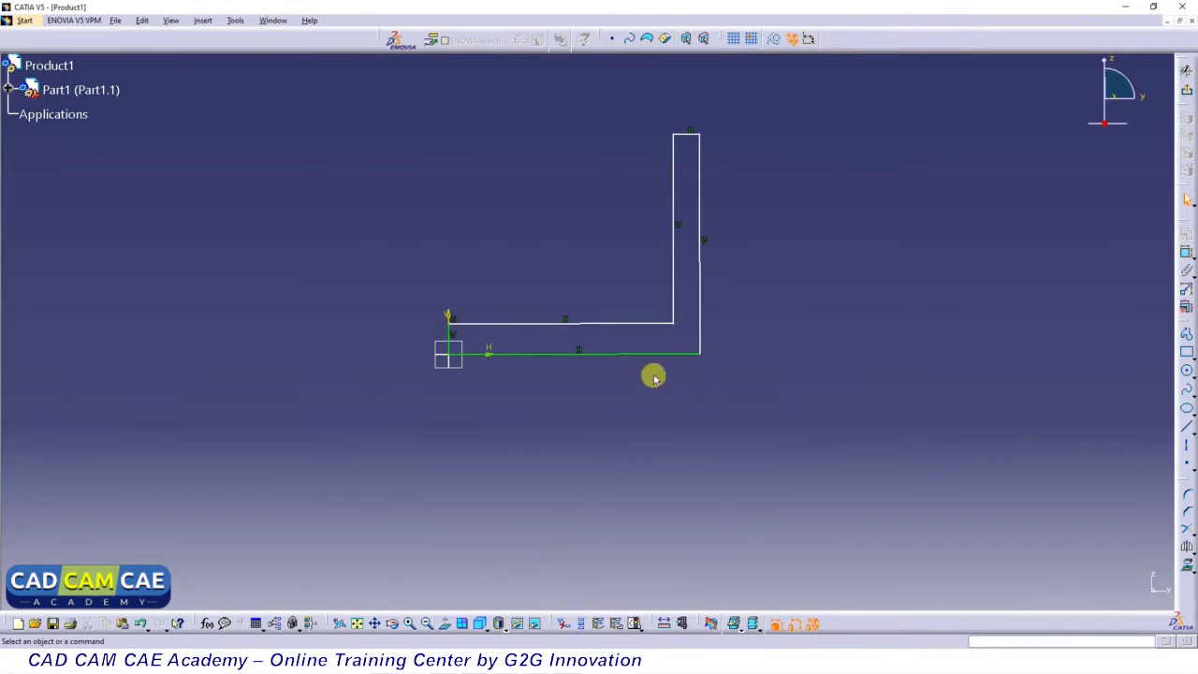
pyautogui.click(608, 356)
pyautogui.click(1186, 255)
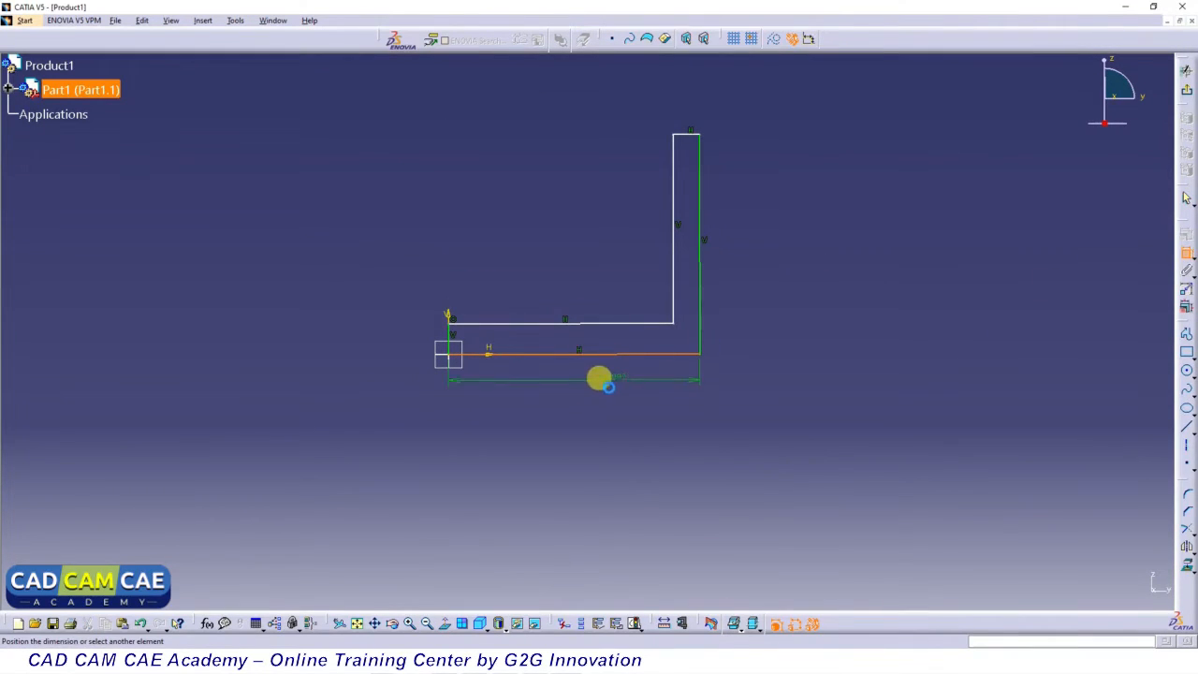
pyautogui.click(595, 399)
pyautogui.doubleClick(595, 400)
pyautogui.write('40')
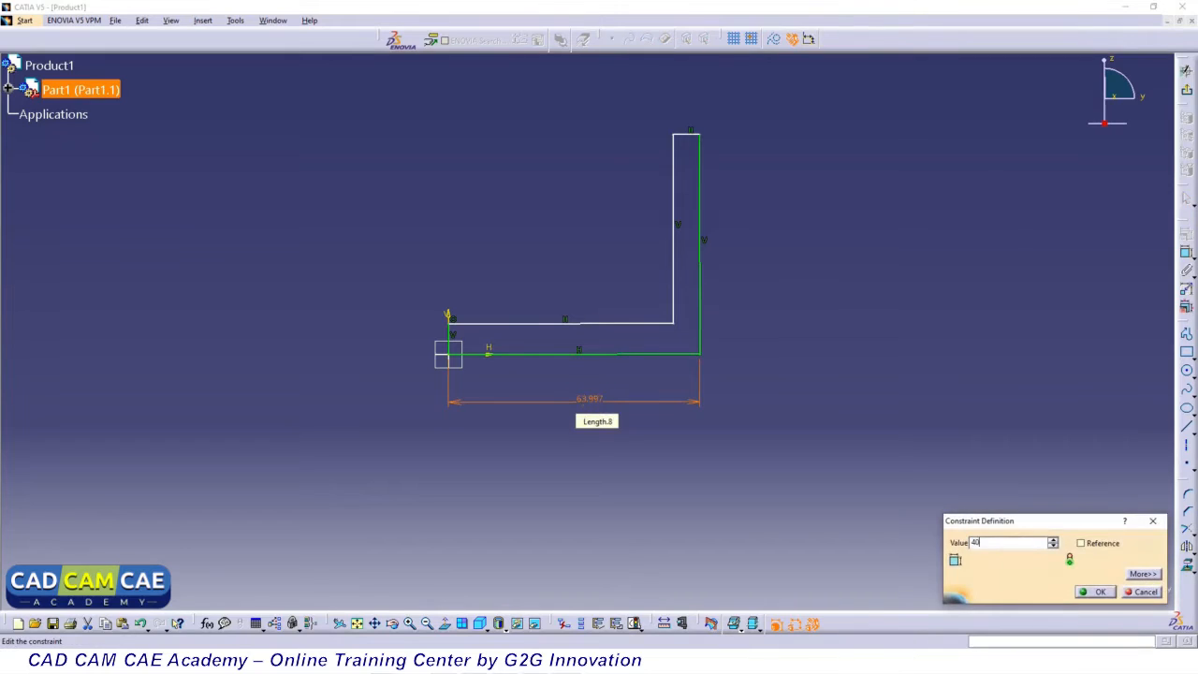
pyautogui.press('Return')
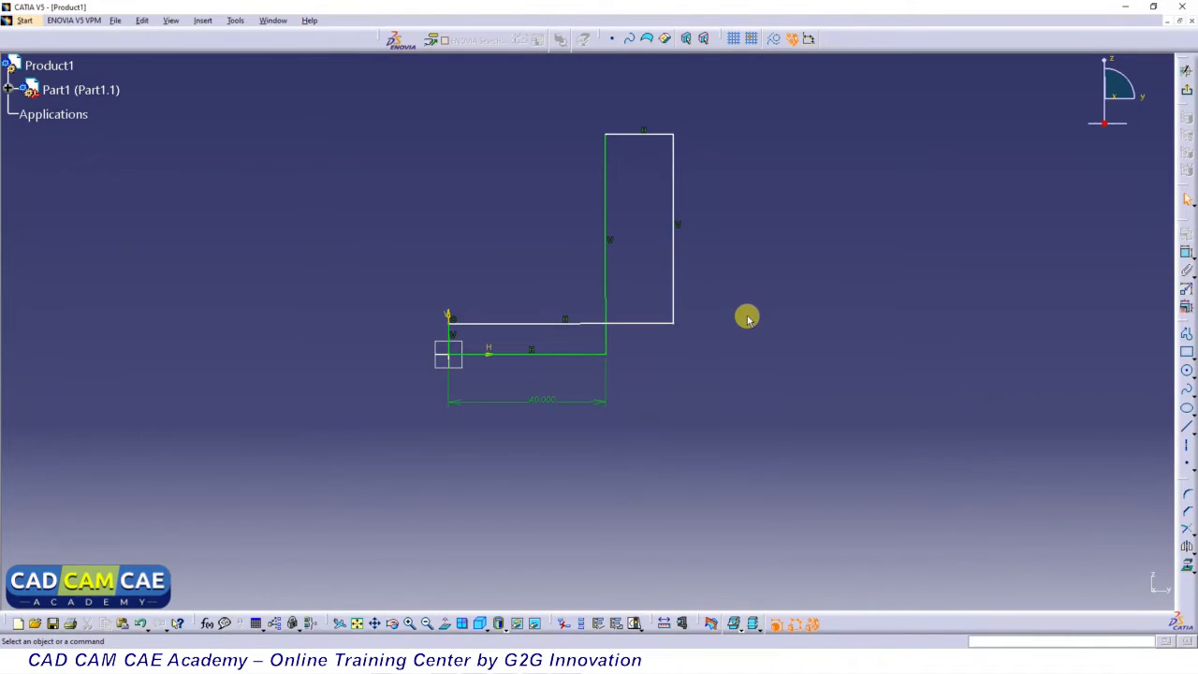
# - Dimension the inner horizontal edge of the L profile and set its length to 35 mm
pyautogui.click(584, 323)
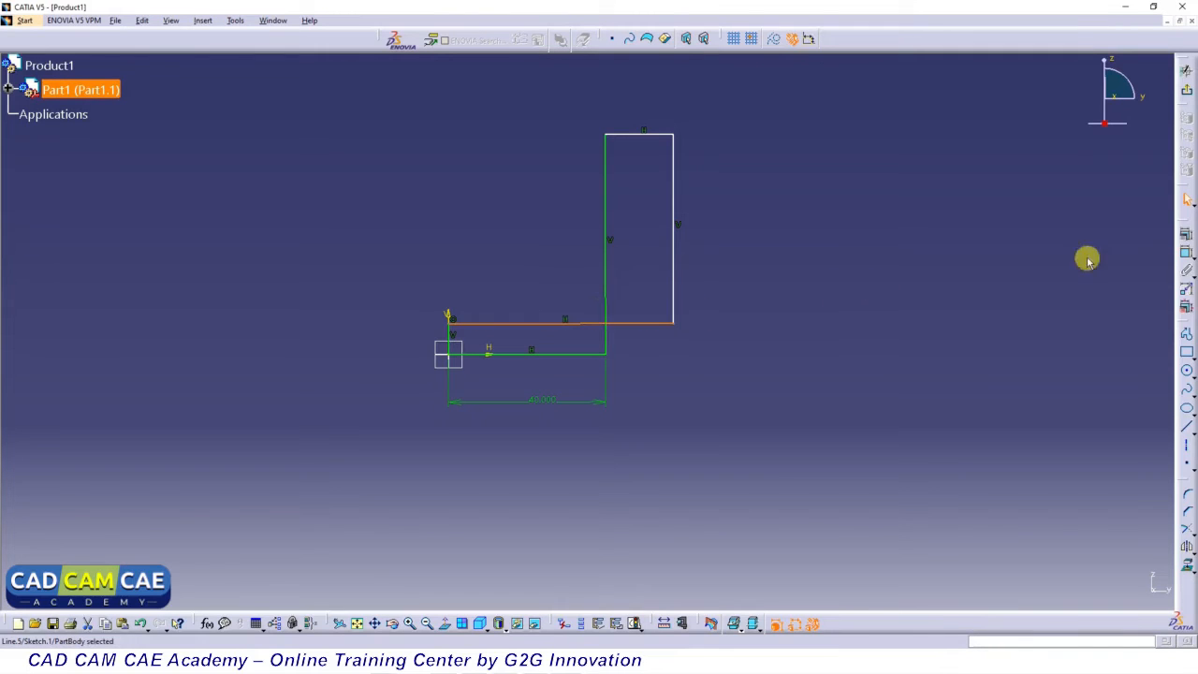
pyautogui.click(1186, 252)
pyautogui.click(503, 283)
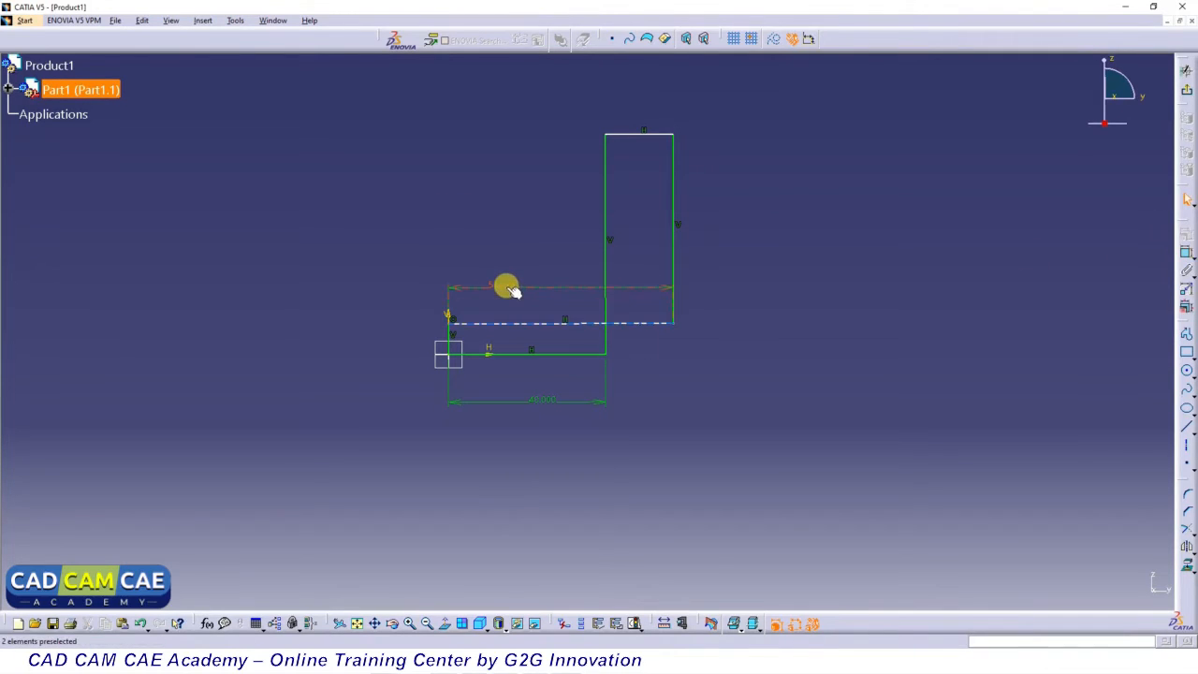
pyautogui.doubleClick(506, 288)
pyautogui.write('35')
pyautogui.press('Return')
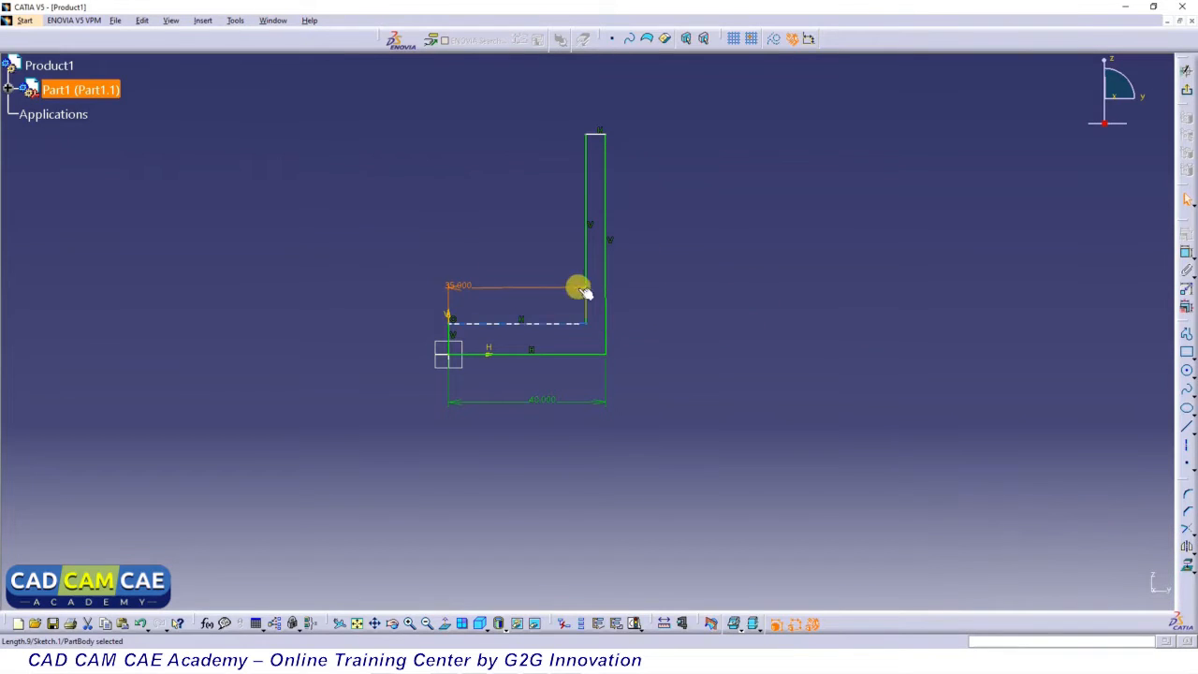
pyautogui.click(729, 292)
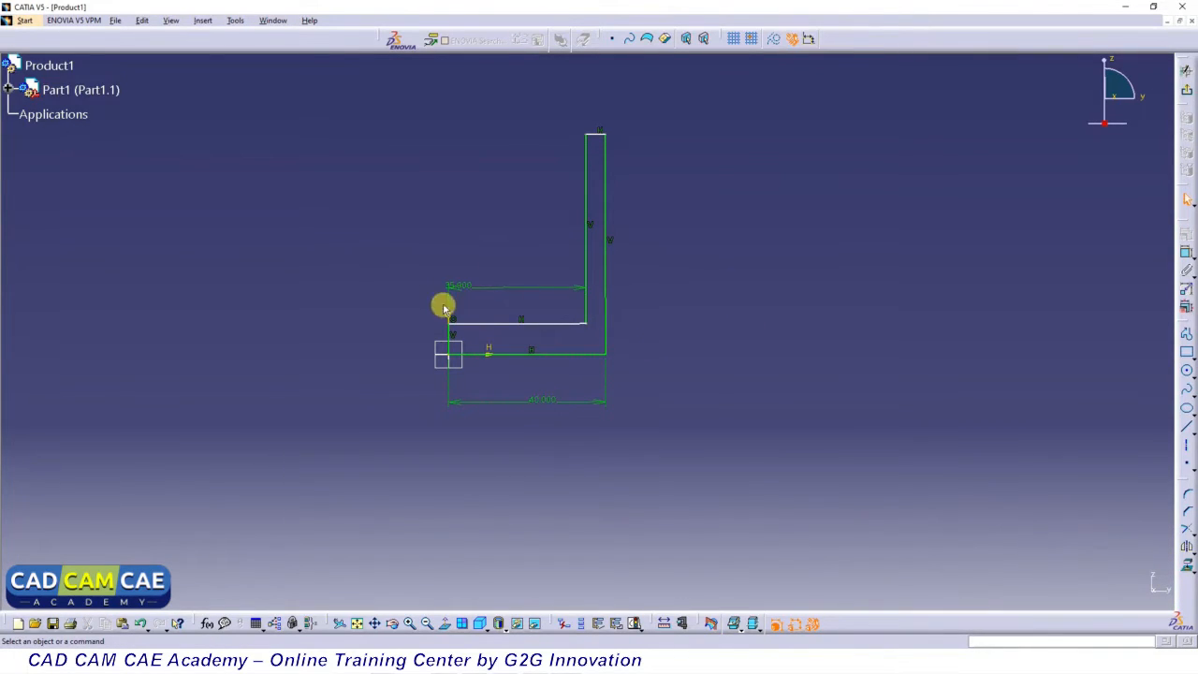
# - Dimension the outer vertical edge of the L profile and set its length to 40 mm
pyautogui.click(608, 245)
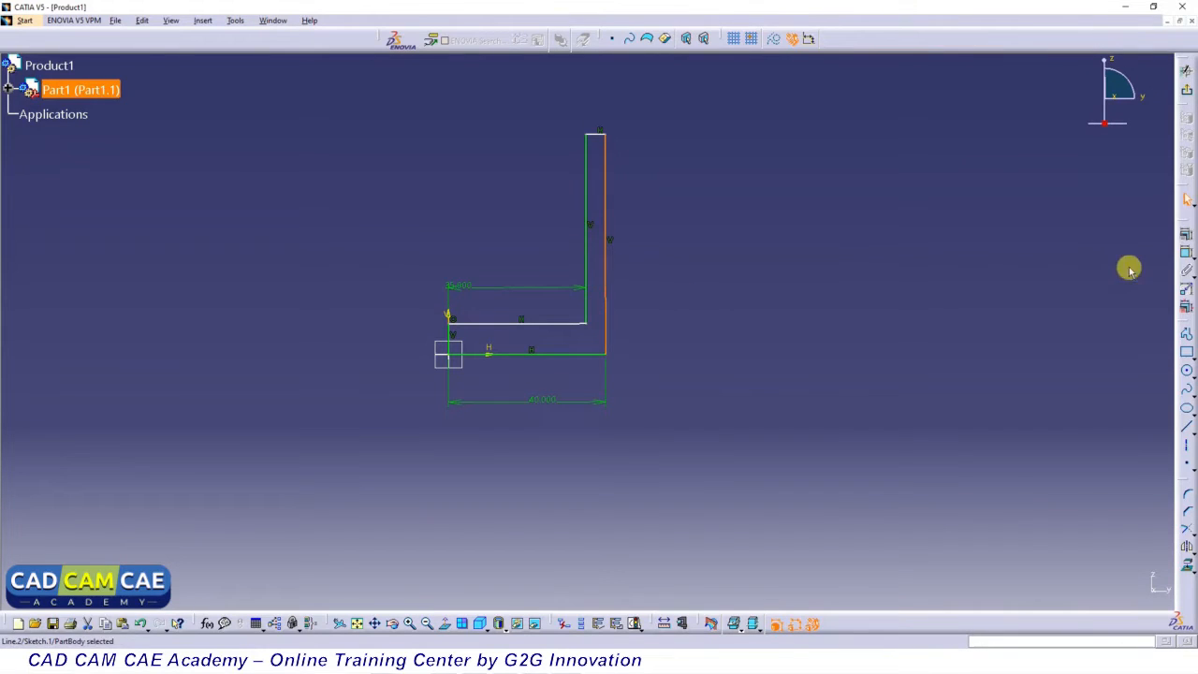
pyautogui.click(1186, 252)
pyautogui.click(683, 266)
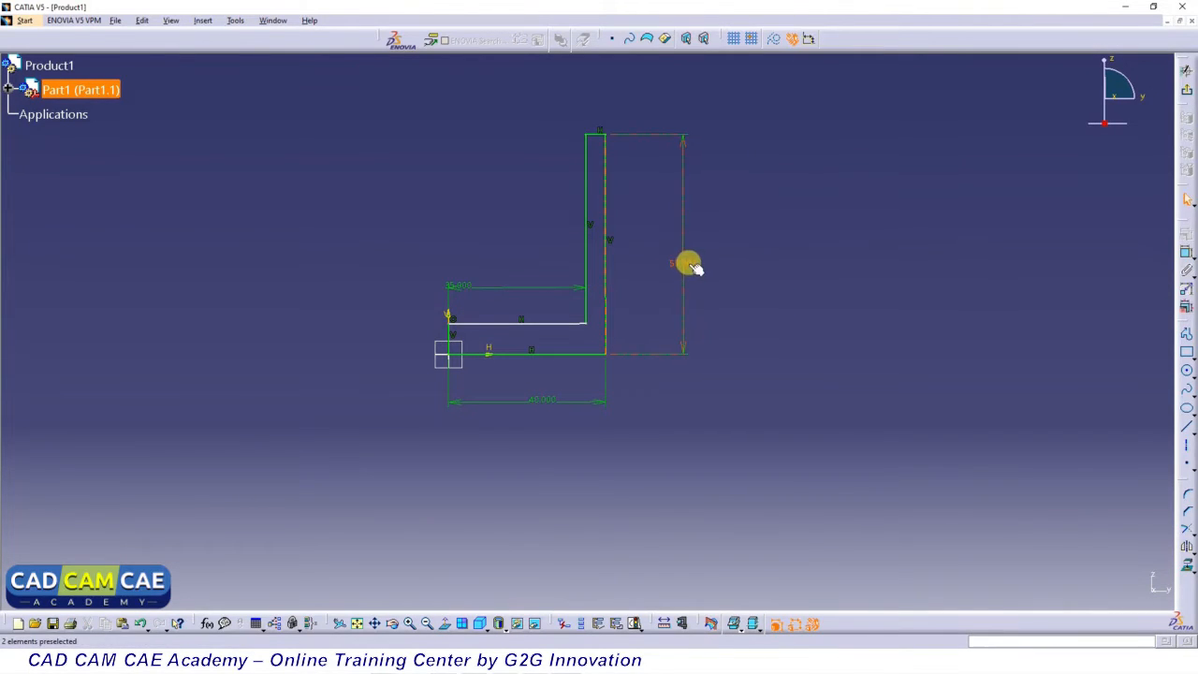
pyautogui.doubleClick(684, 264)
pyautogui.write('40')
pyautogui.press('Return')
pyautogui.click(808, 280)
# - Dimension the inner vertical edge of the L profile and set its length to 35 mm
pyautogui.click(1187, 252)
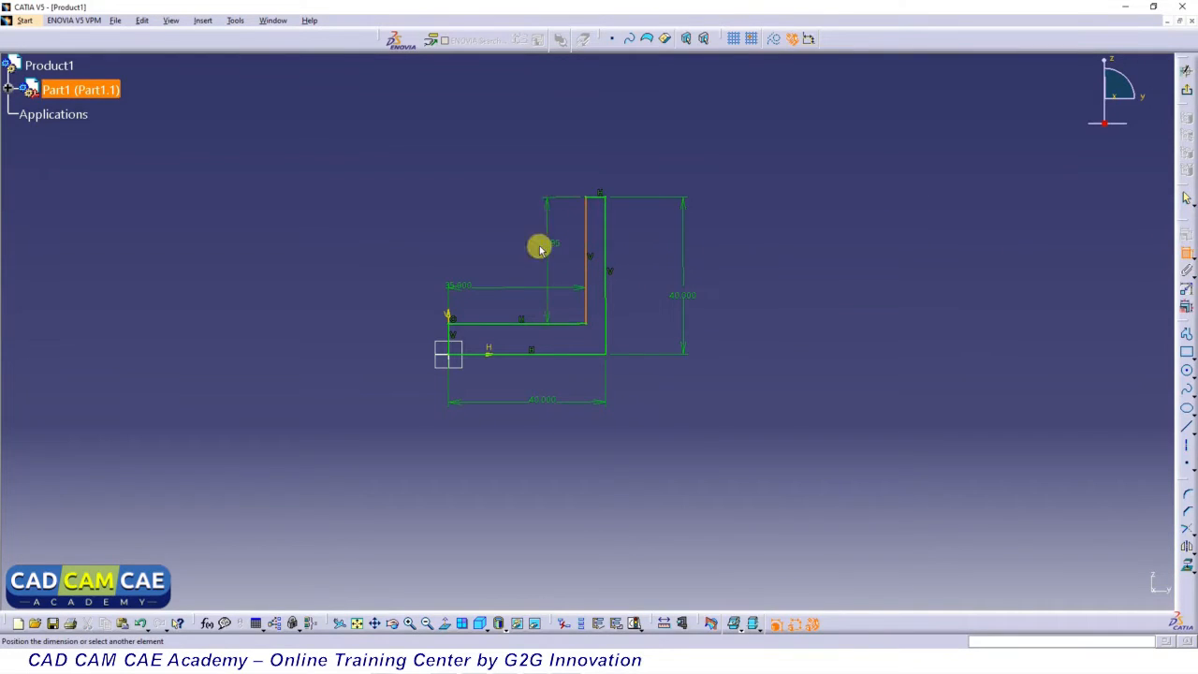
pyautogui.doubleClick(516, 238)
pyautogui.write('35')
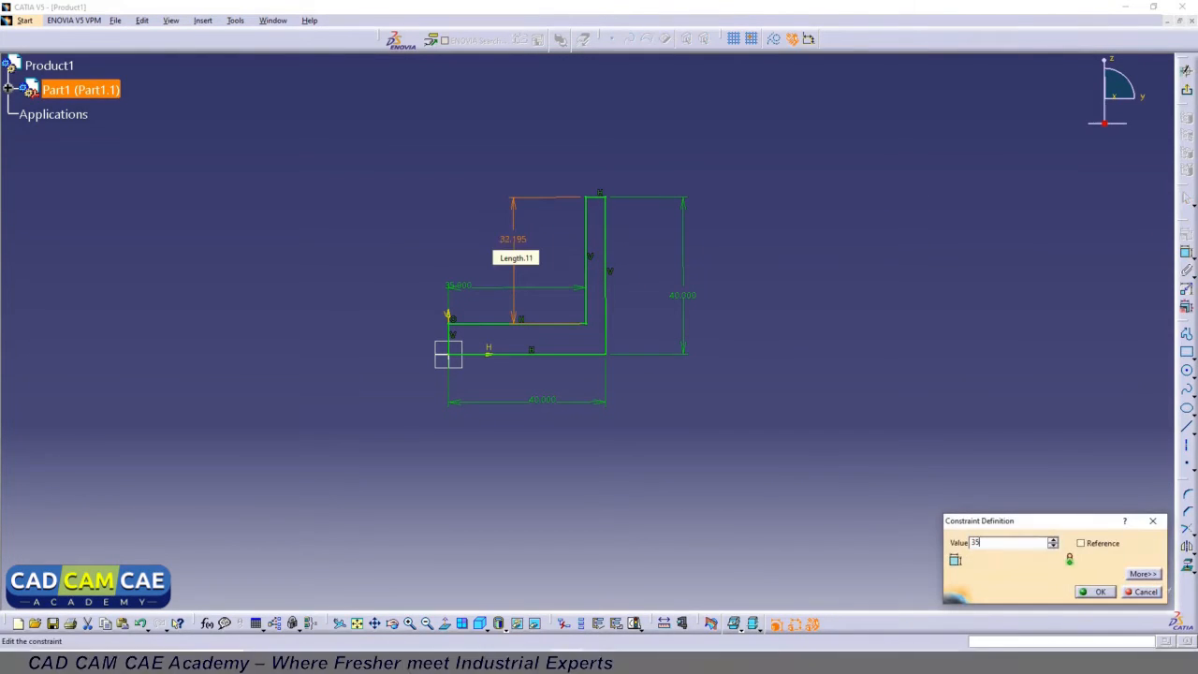
pyautogui.press('Return')
pyautogui.click(877, 338)
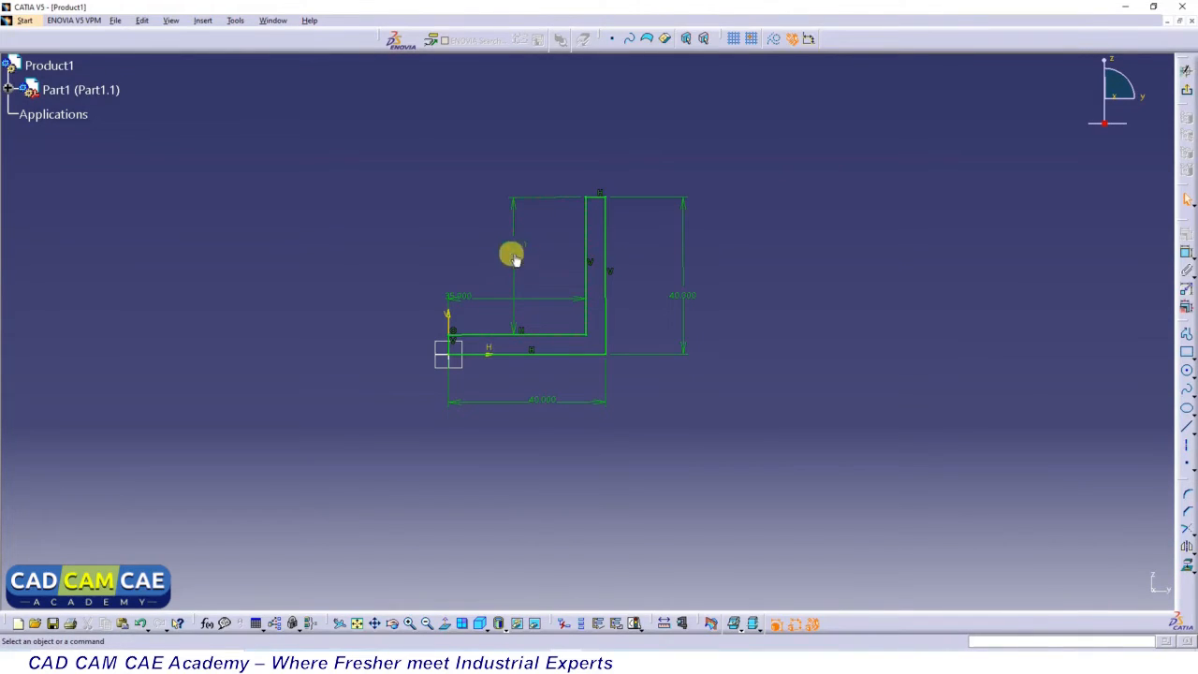
# - Replace the inner vertical edge's length dimension with a thickness dimension between the two horizontal edges
pyautogui.click(1186, 252)
pyautogui.click(507, 334)
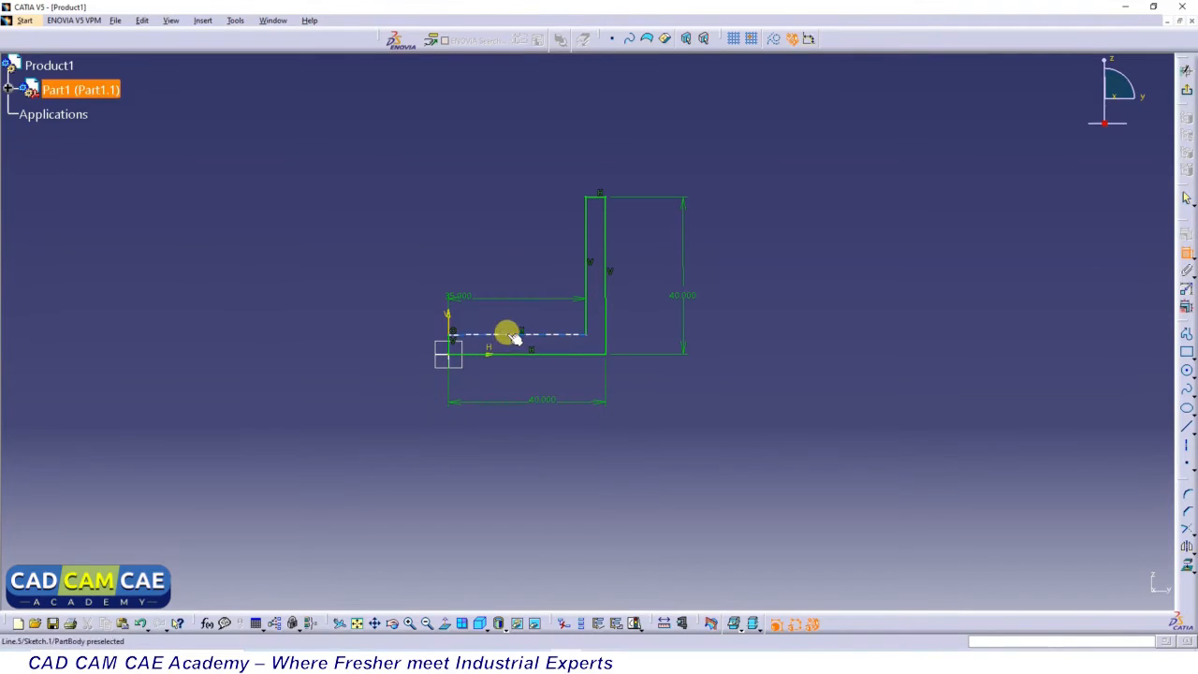
pyautogui.click(512, 356)
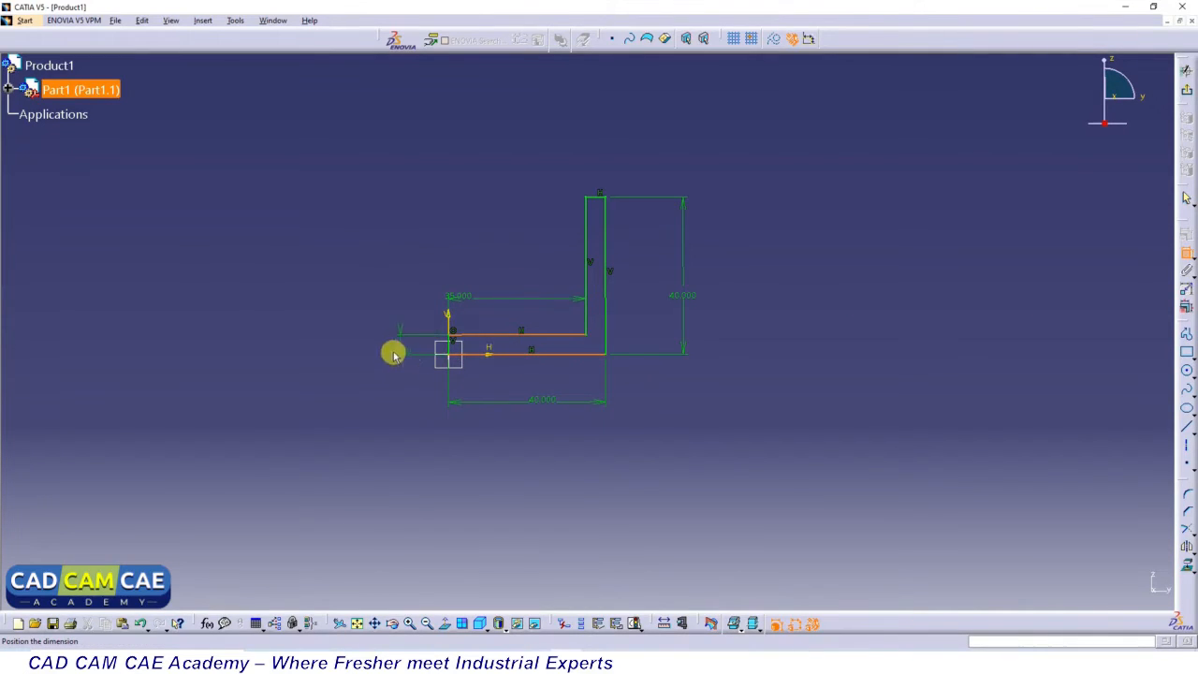
pyautogui.click(391, 352)
# - Check the bend radius in the drawing and round the L profile's outer corner to about 9 mm, converting the affected length constraints into distances
pyautogui.hotkey('alt', 'Tab')
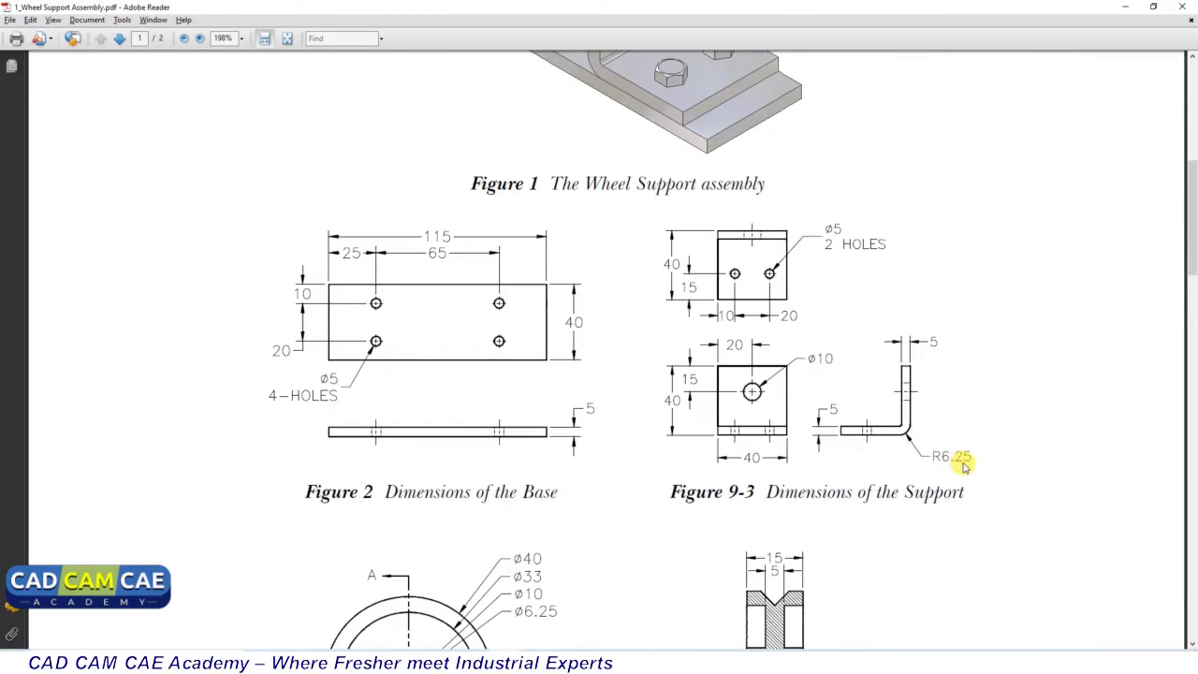
pyautogui.hotkey('alt', 'Tab')
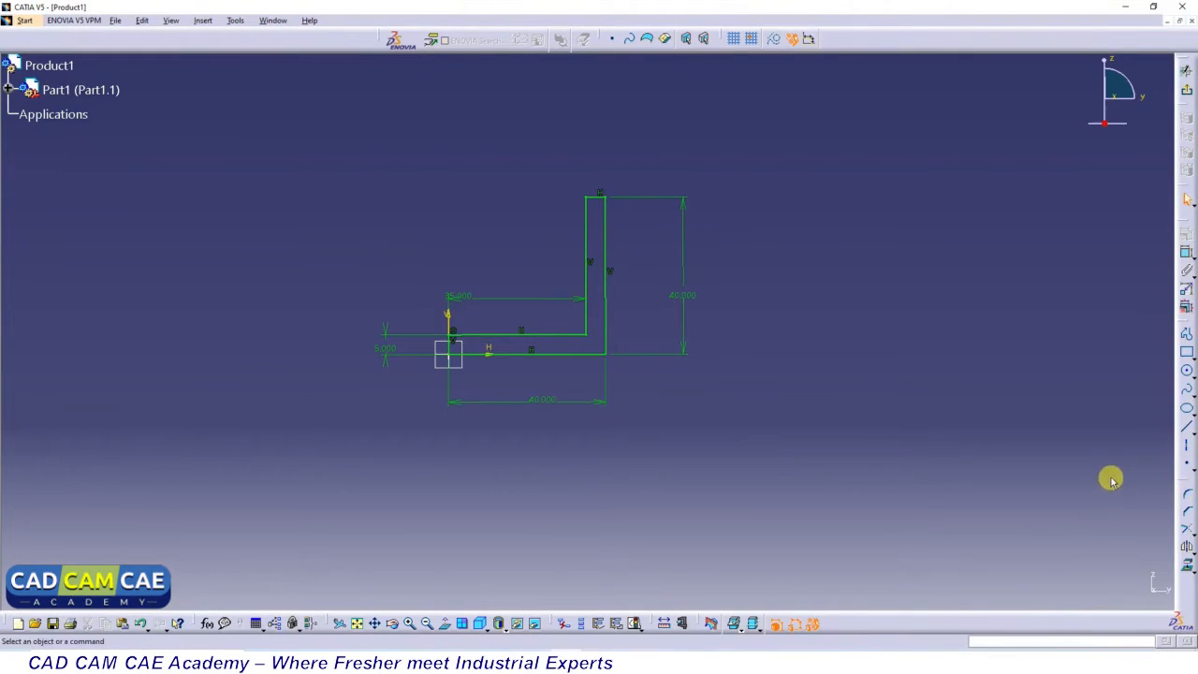
pyautogui.click(1188, 496)
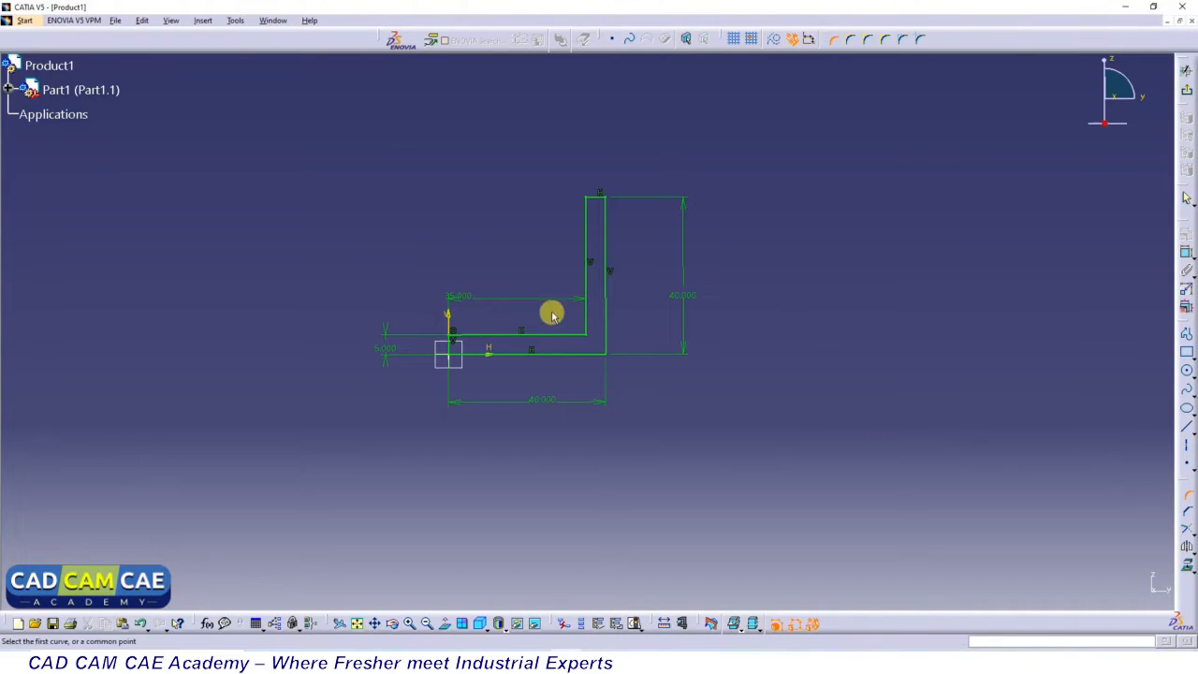
pyautogui.click(605, 342)
pyautogui.click(597, 358)
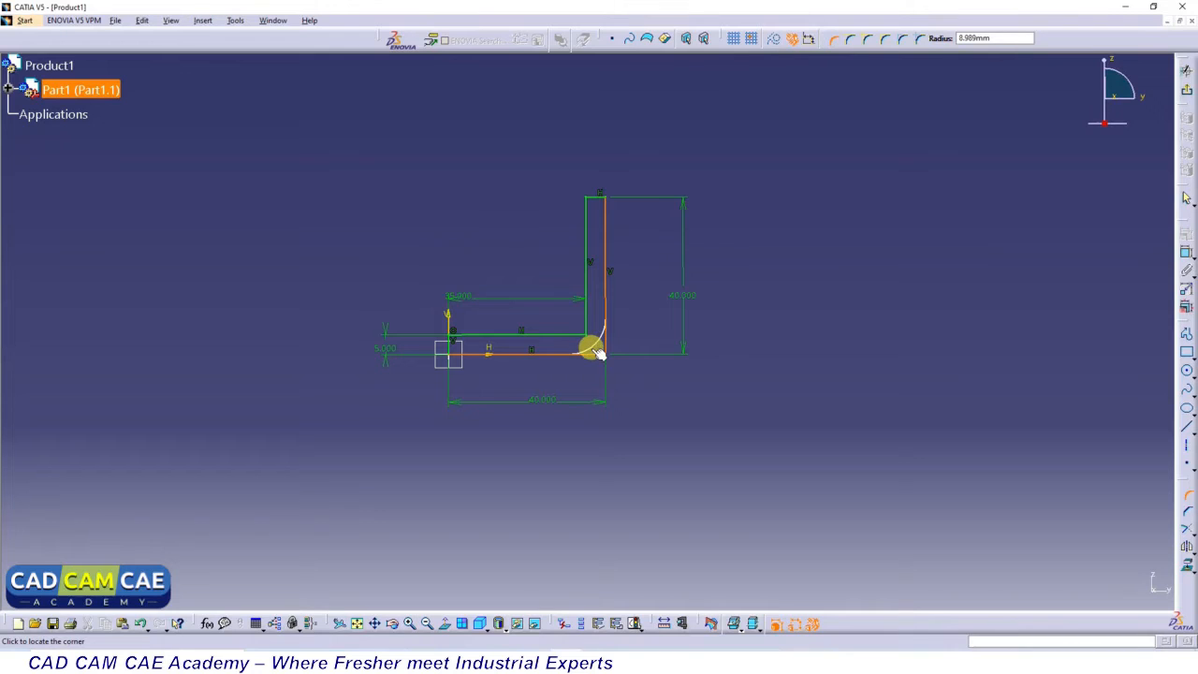
pyautogui.click(598, 354)
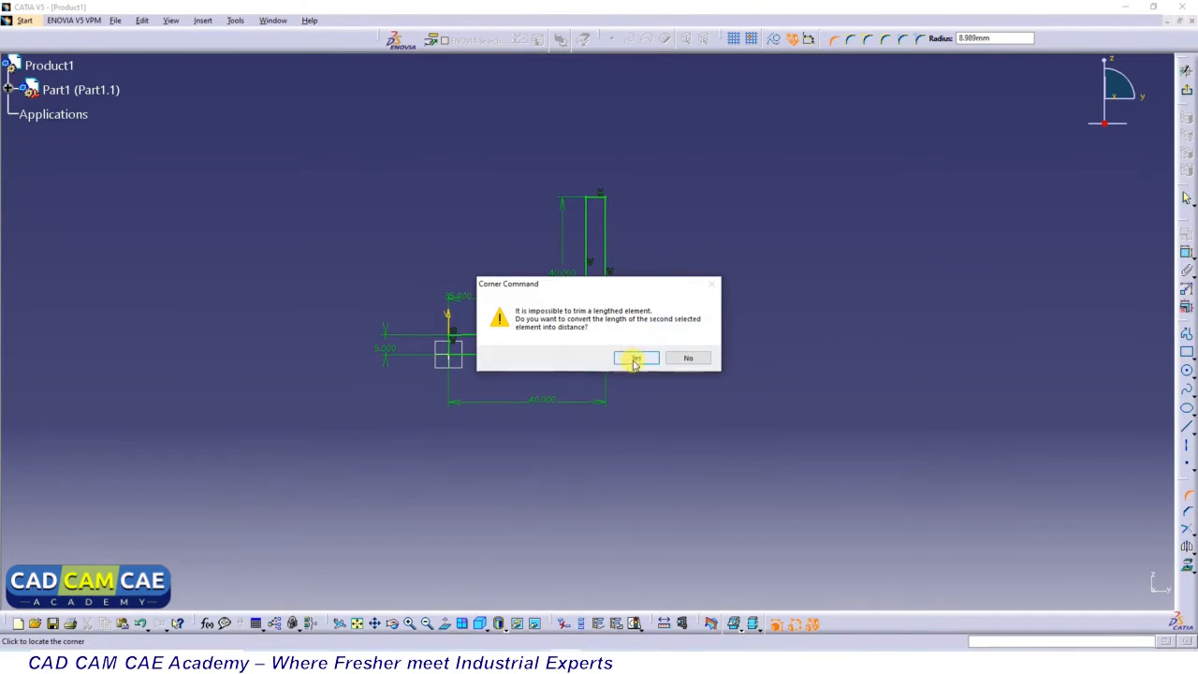
pyautogui.click(624, 357)
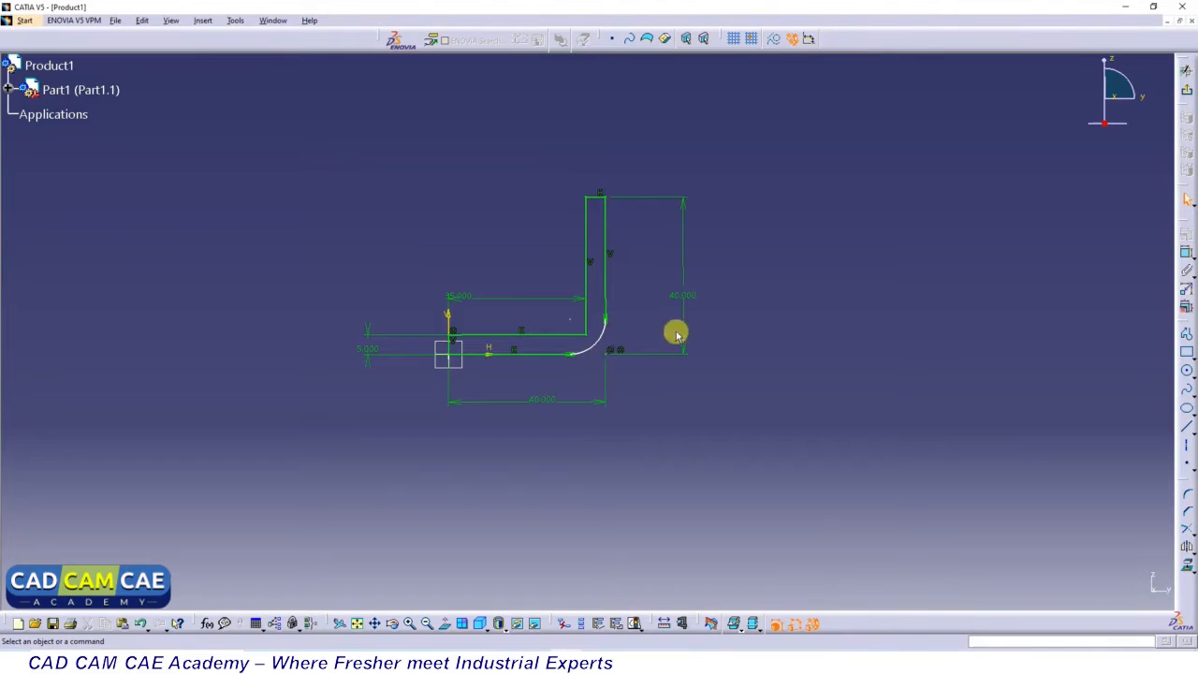
# - Dimension the outer corner arc, set its radius to the drawing's 6.25 mm, and check it against the Support drawing
pyautogui.click(604, 346)
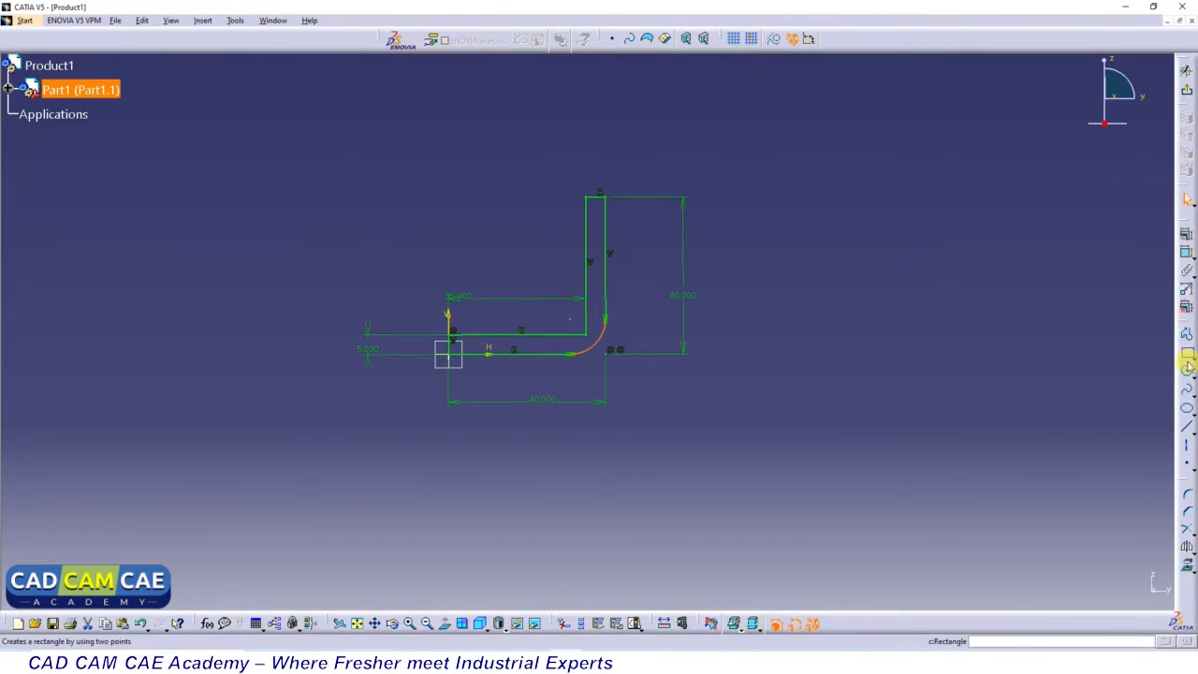
pyautogui.click(1186, 253)
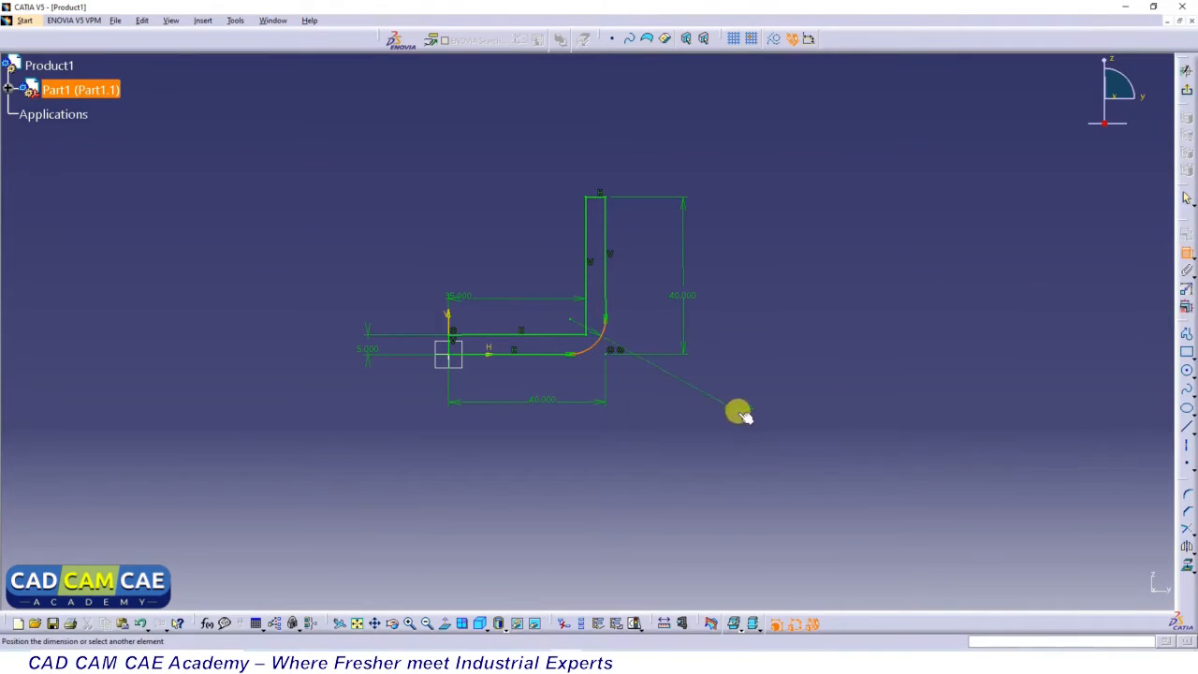
pyautogui.click(748, 404)
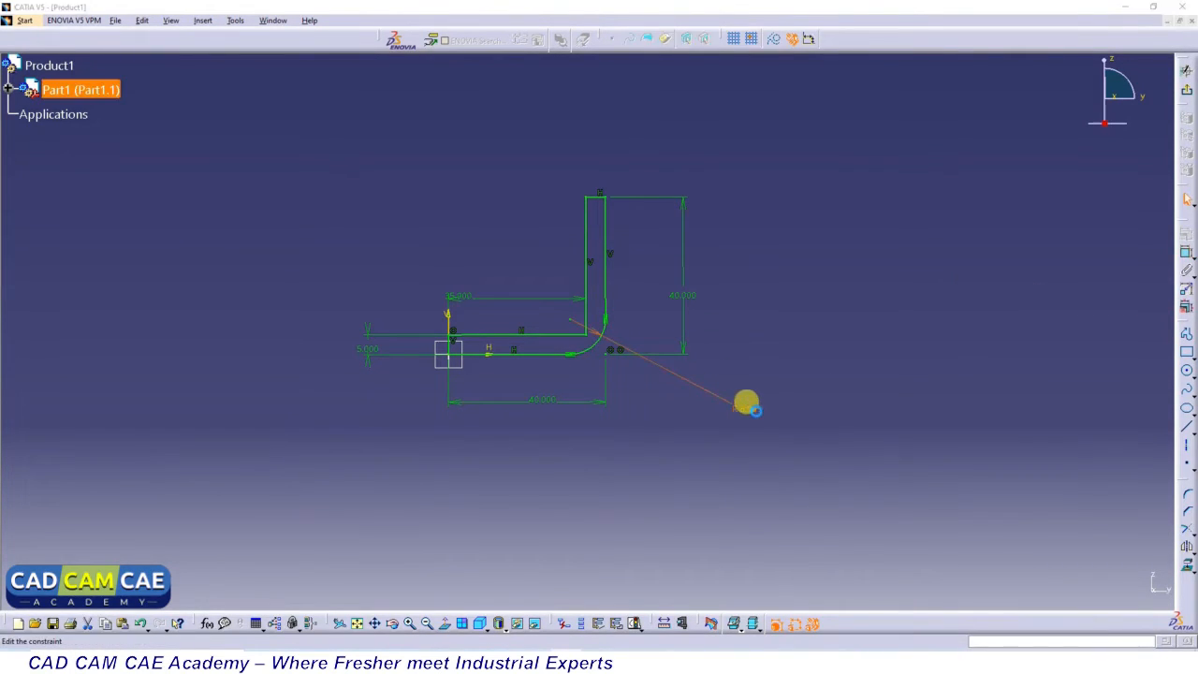
pyautogui.doubleClick(746, 408)
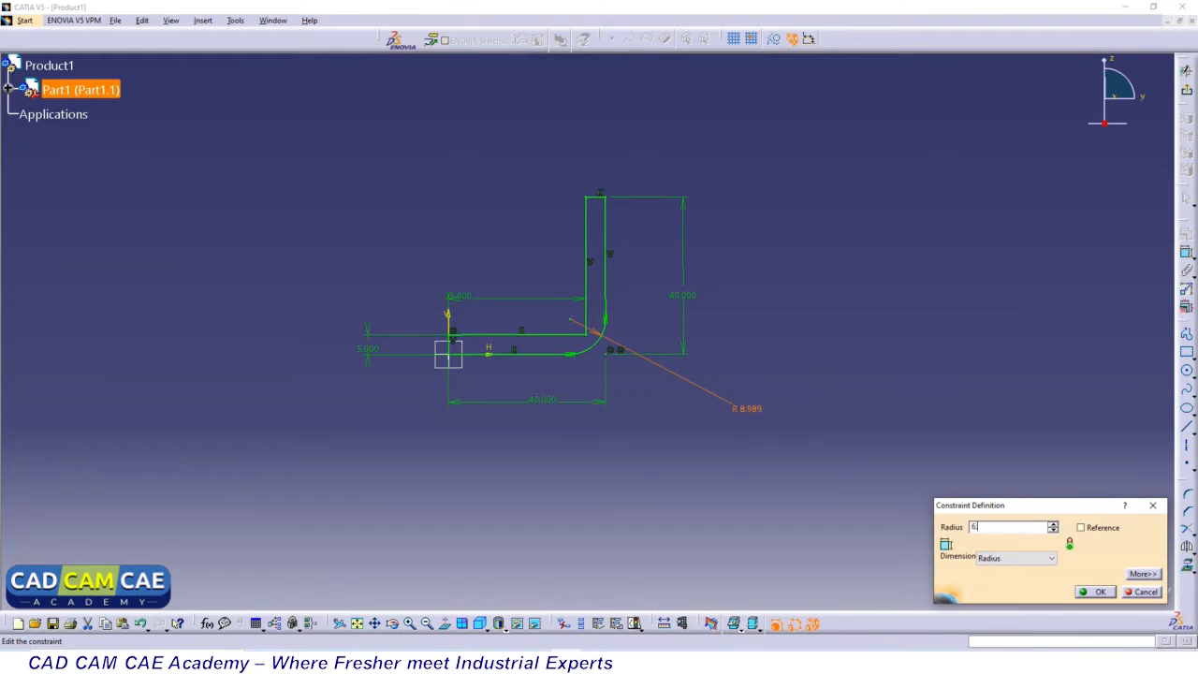
pyautogui.press('Return')
pyautogui.hotkey('alt', 'Tab')
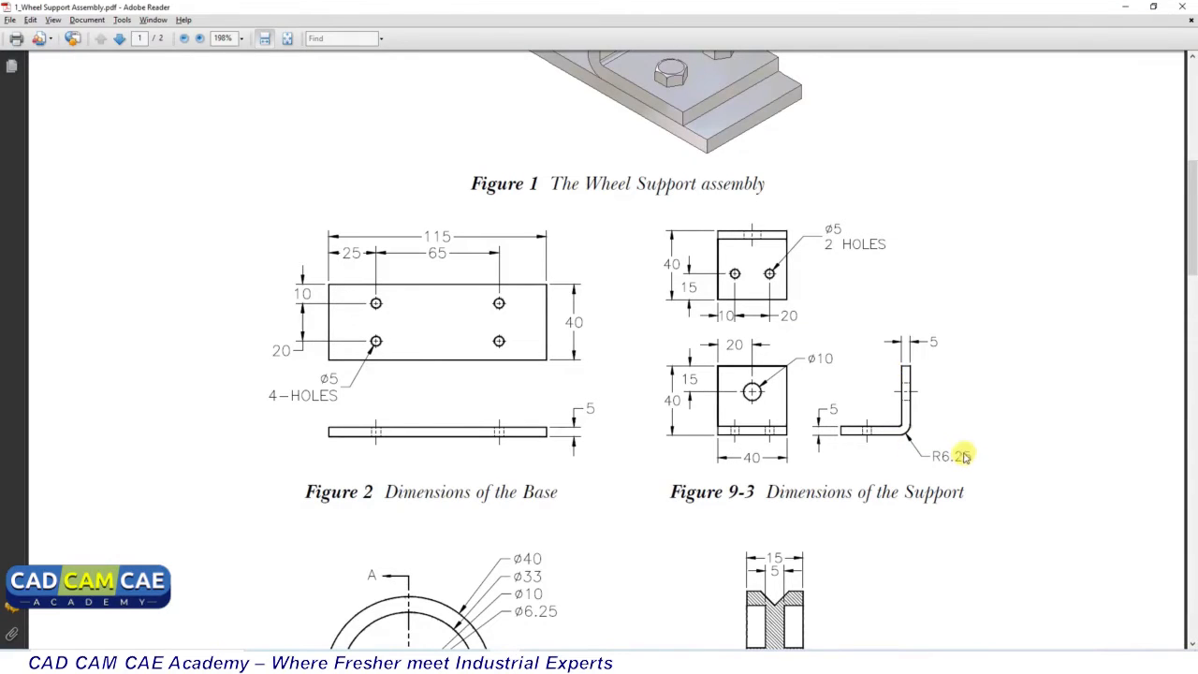
# - Round the L profile's inner corner to a radius of about 7 mm, converting the affected length constraint into a distance
pyautogui.hotkey('alt', 'Tab')
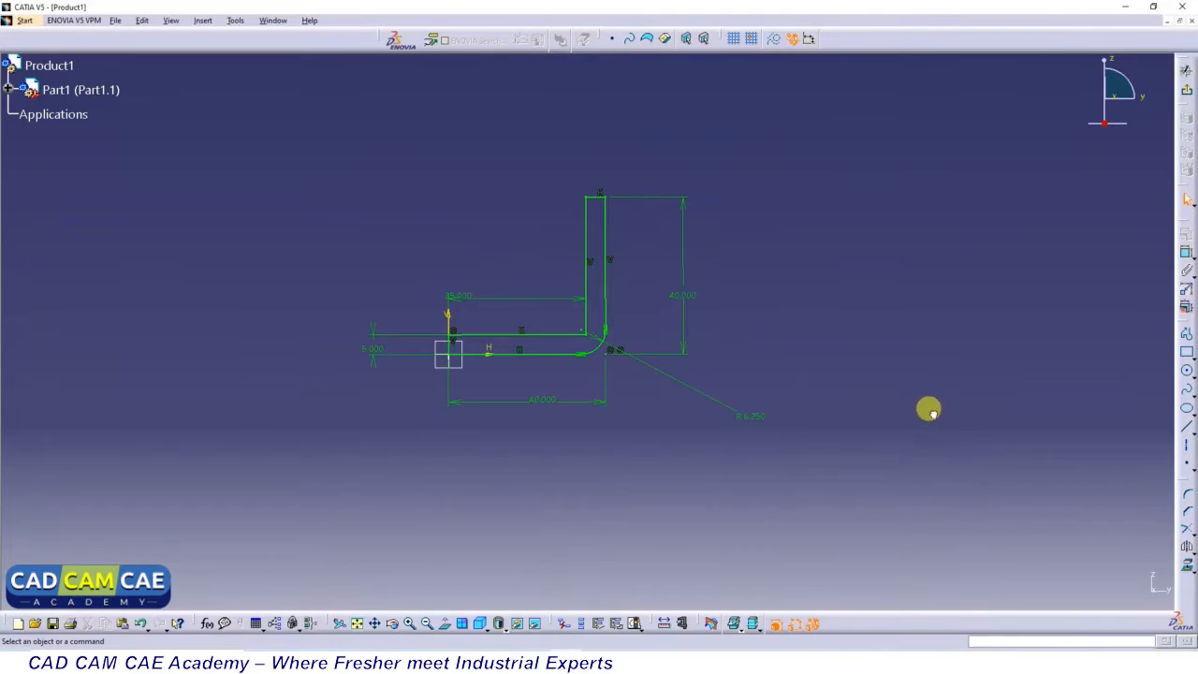
pyautogui.click(1188, 498)
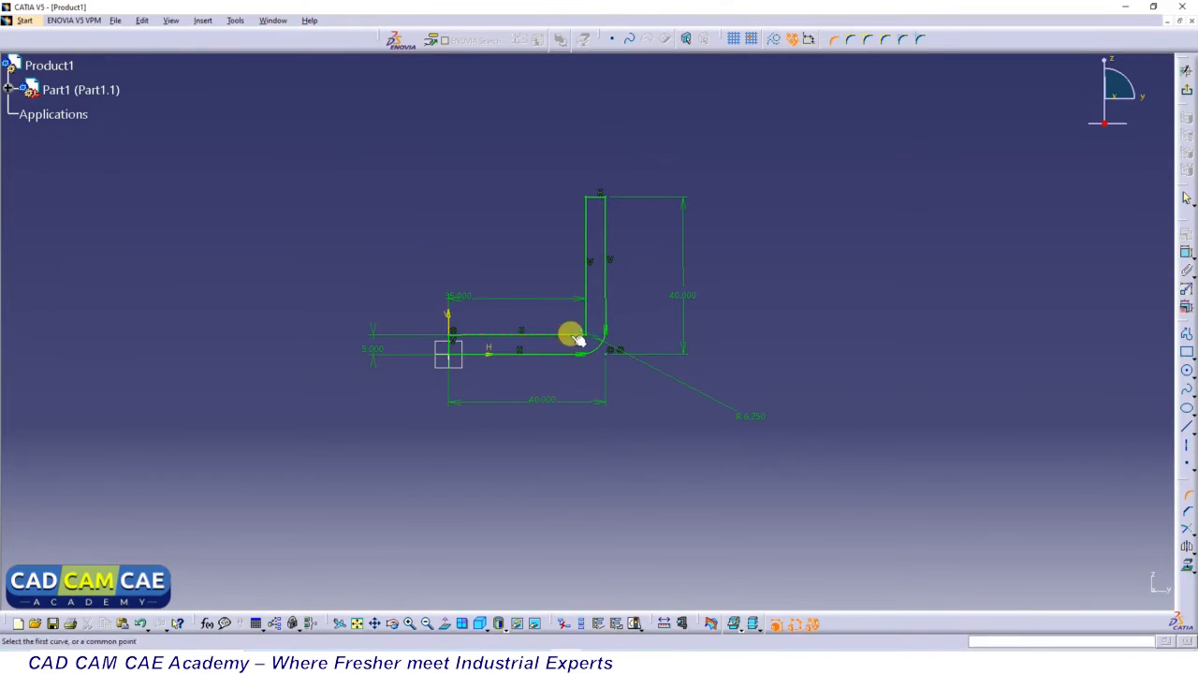
pyautogui.click(590, 327)
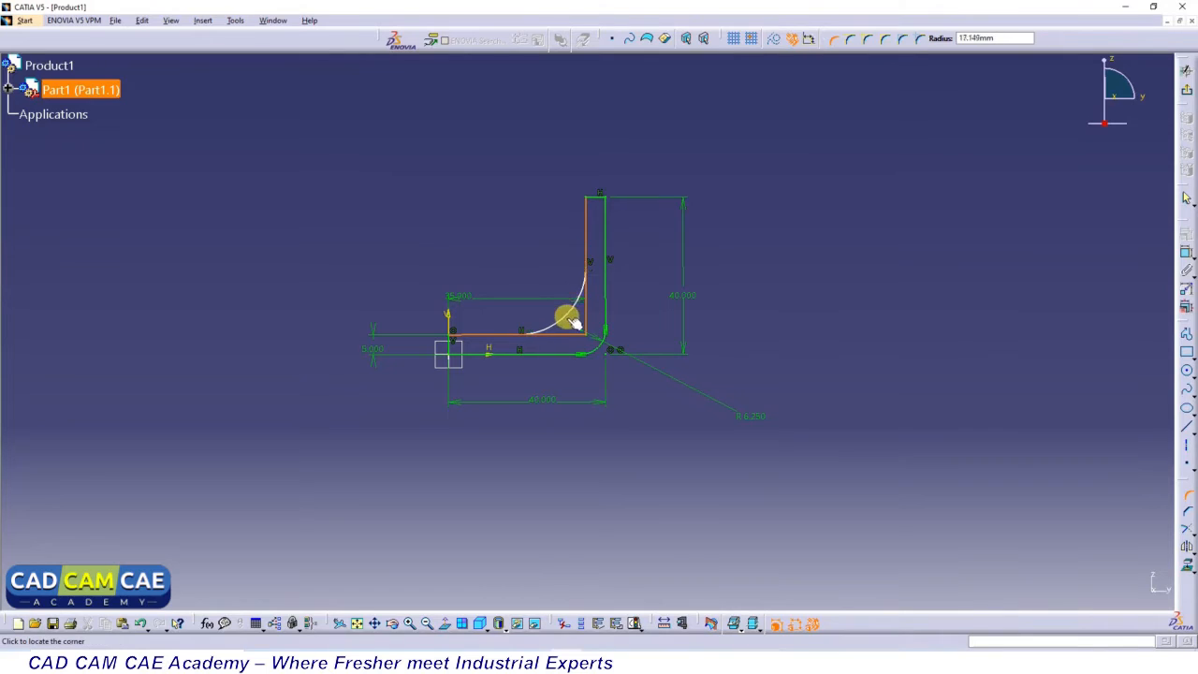
pyautogui.click(582, 333)
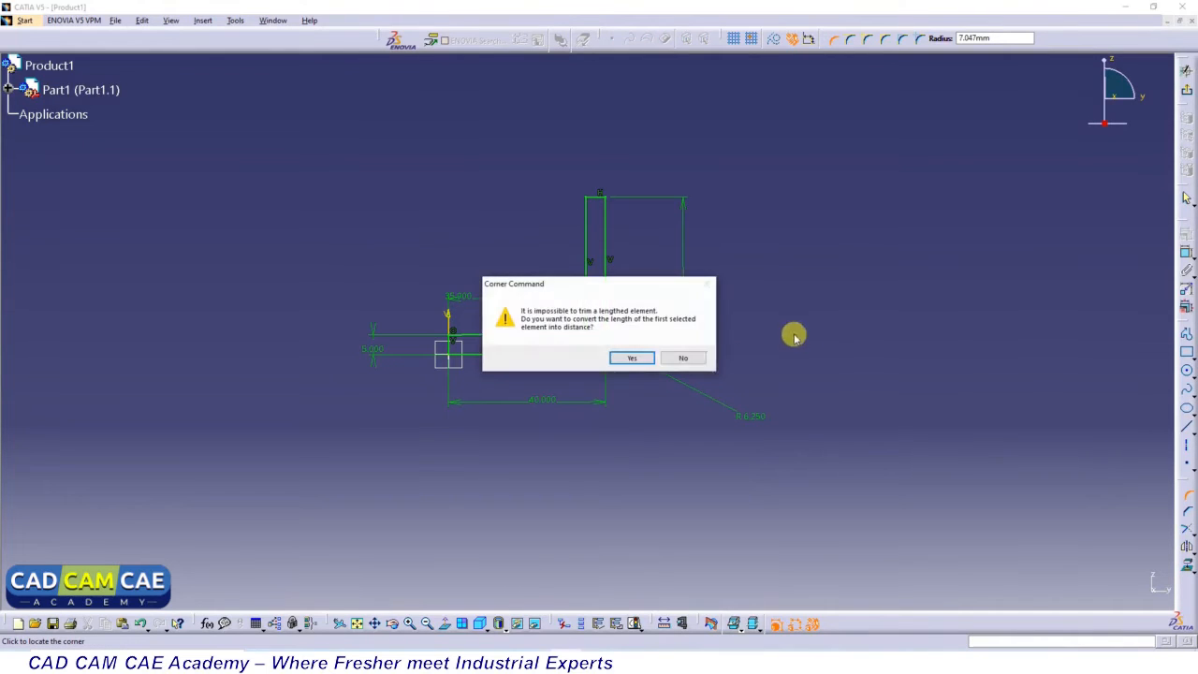
pyautogui.click(629, 356)
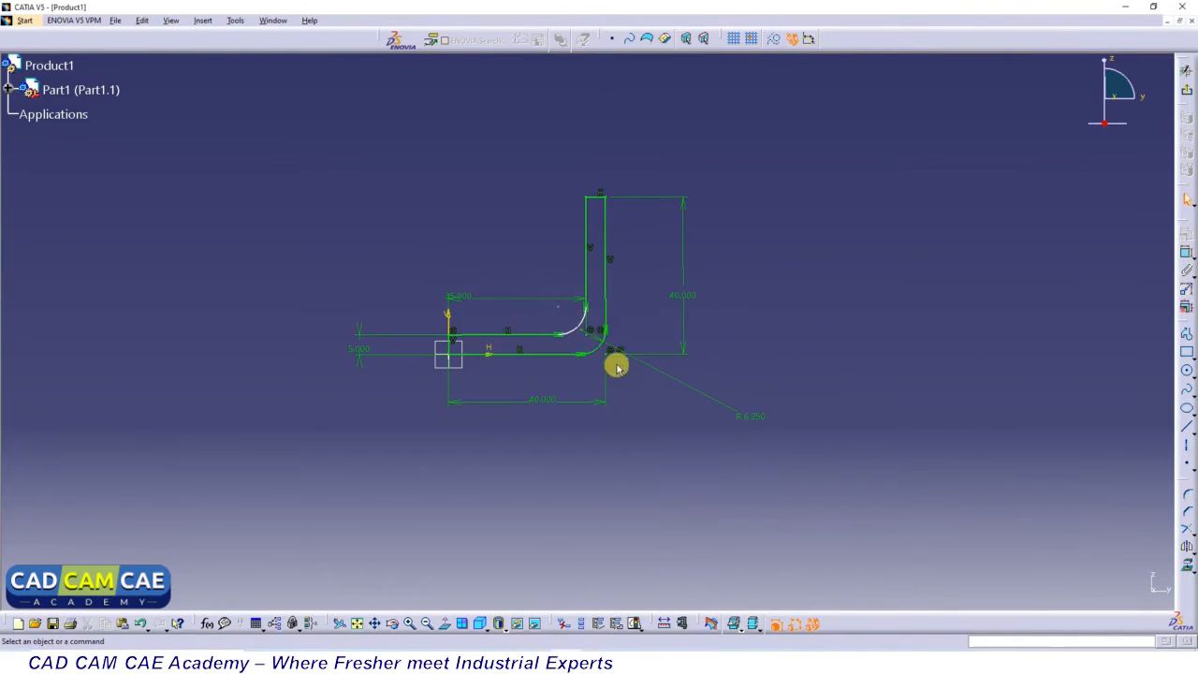
# - Dimension the inner corner arc, set its radius to 6.25 mm, and check it against the Support drawing
pyautogui.click(574, 326)
pyautogui.click(1186, 253)
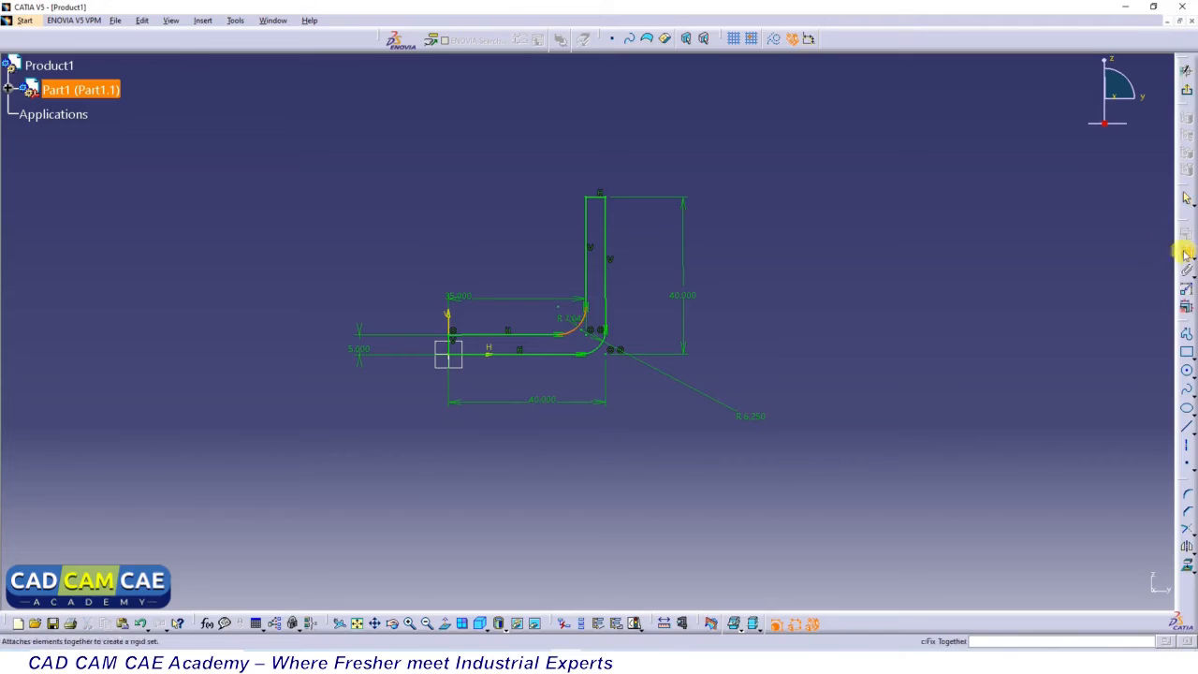
pyautogui.click(805, 333)
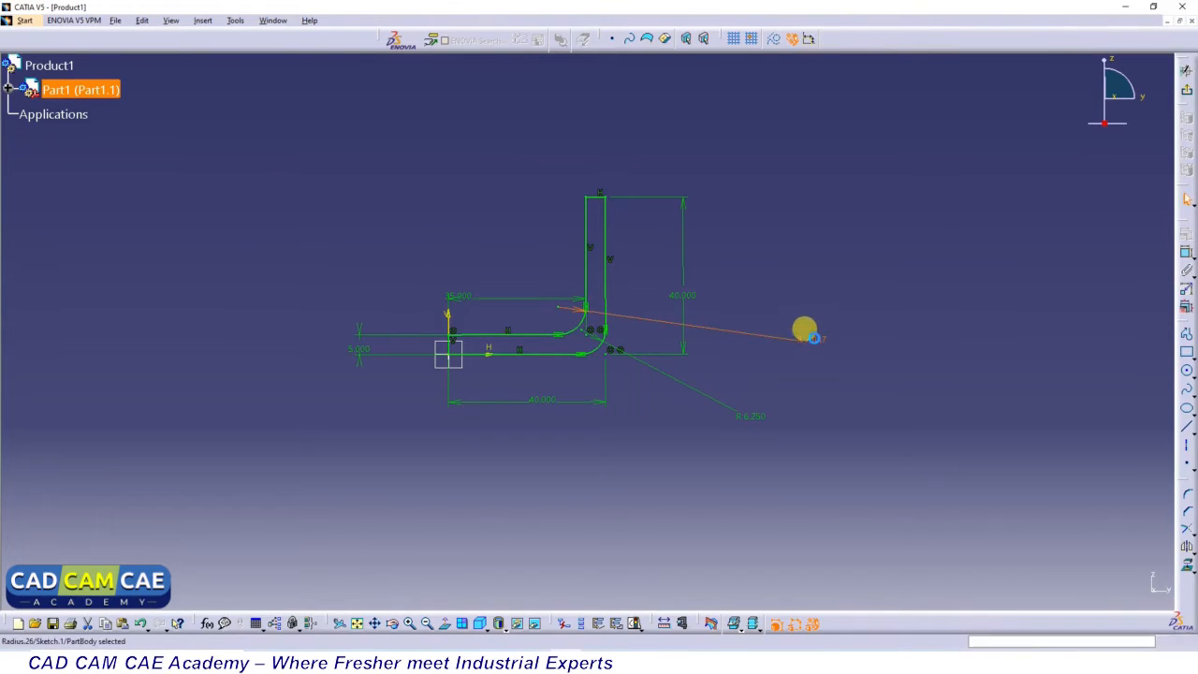
pyautogui.doubleClick(819, 329)
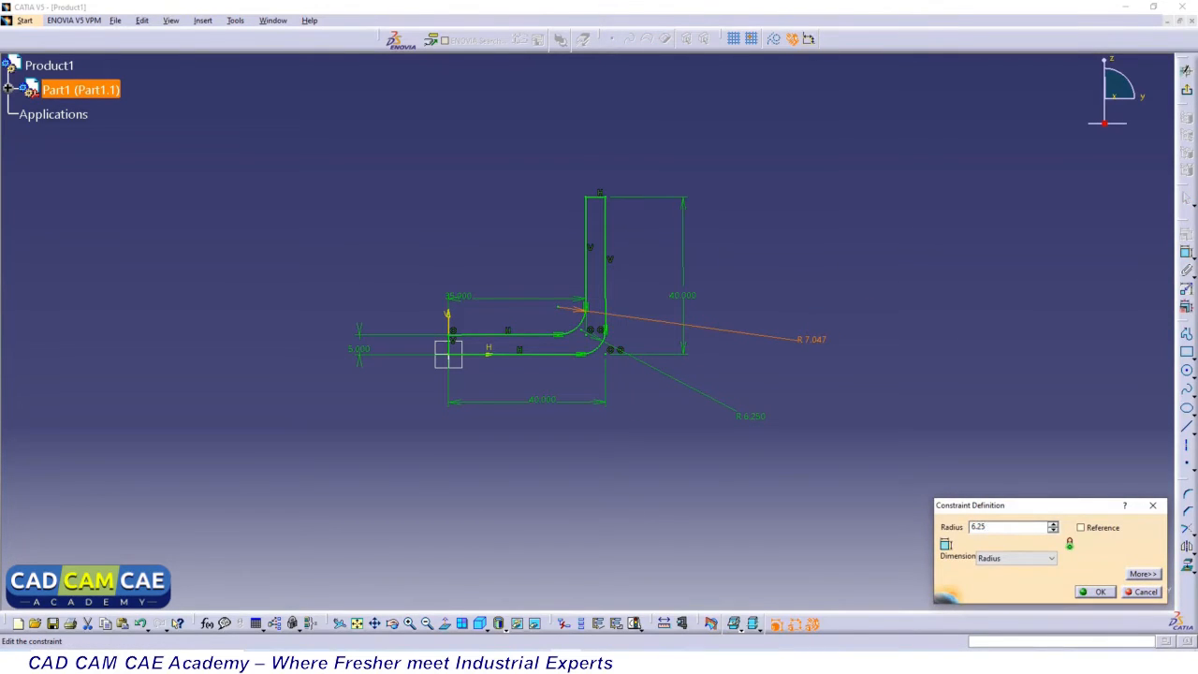
pyautogui.write('6.25')
pyautogui.press('Return')
pyautogui.hotkey('alt', 'Tab')
pyautogui.hotkey('alt', 'Tab')
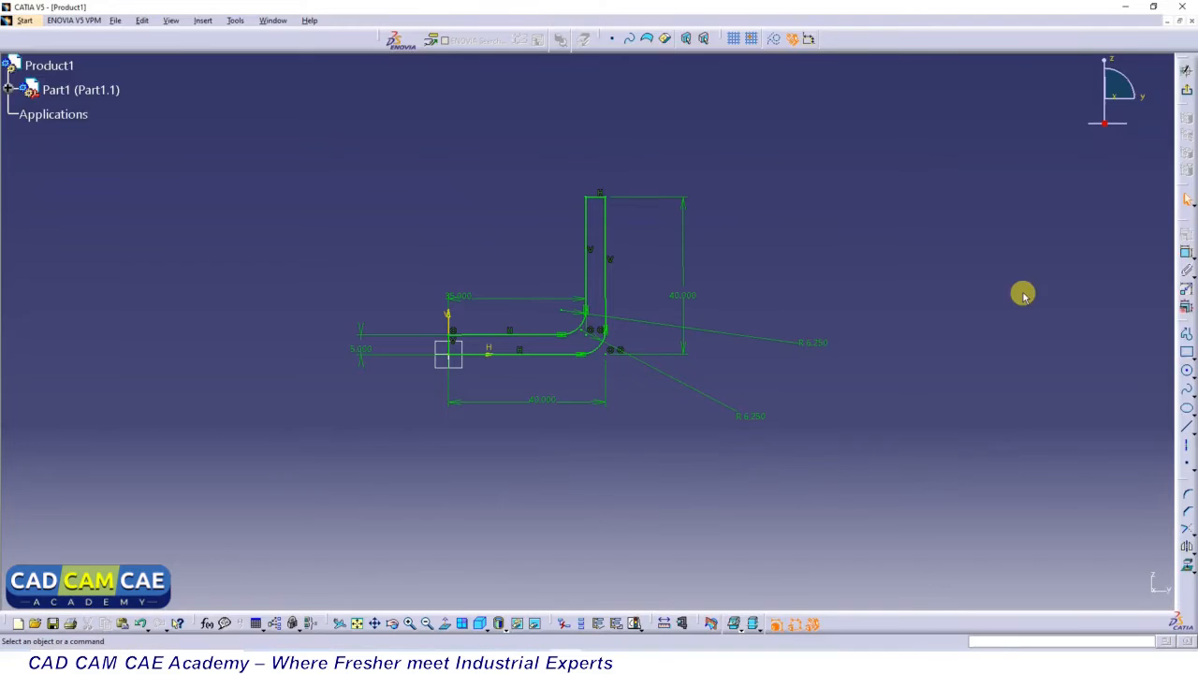
# - Finish the L profile sketch and pad it 40 mm in the reversed direction, checking the width in the Support drawing
pyautogui.click(1185, 88)
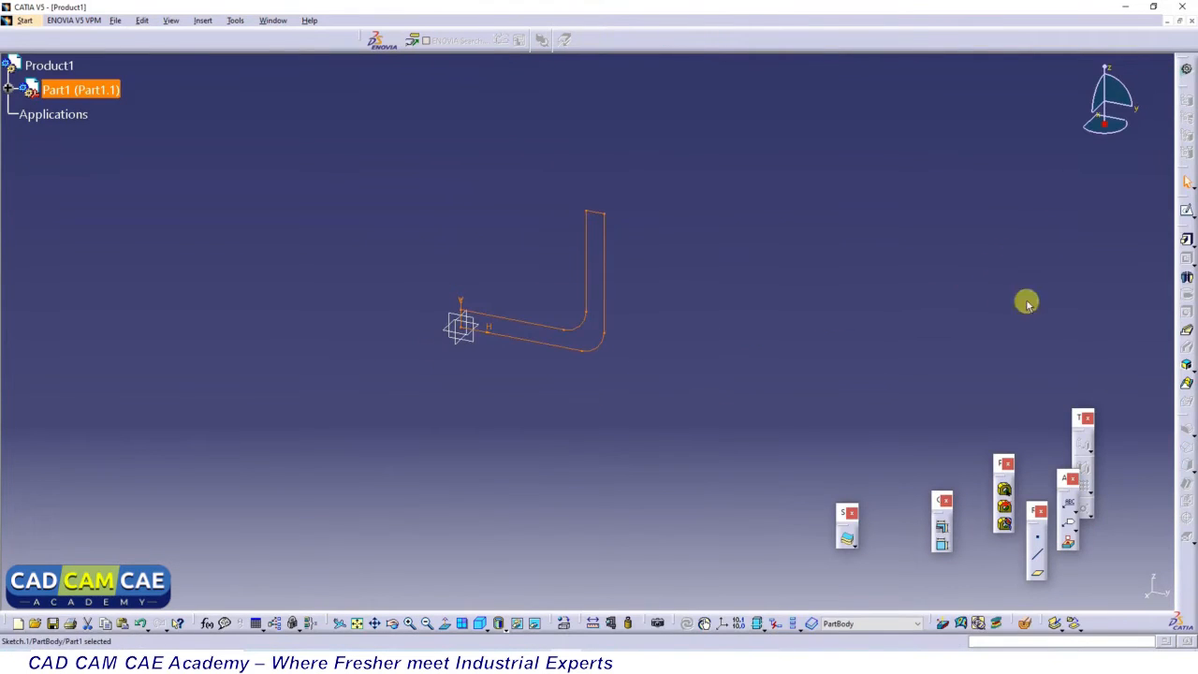
pyautogui.click(1187, 240)
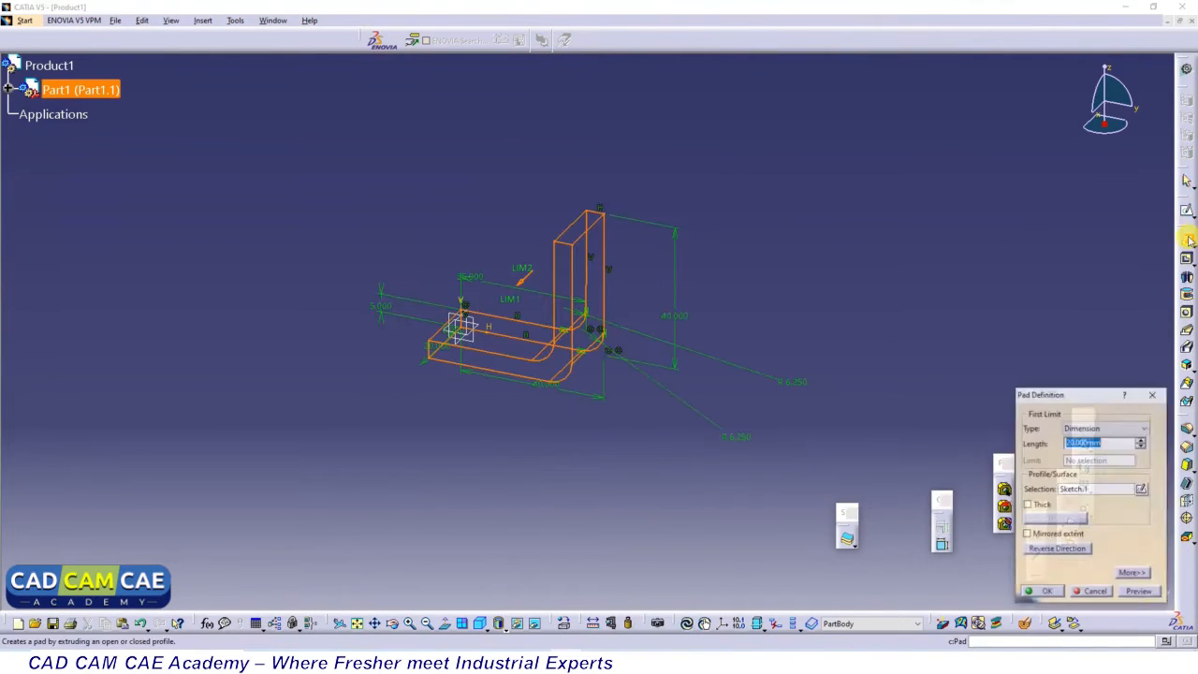
pyautogui.click(1058, 549)
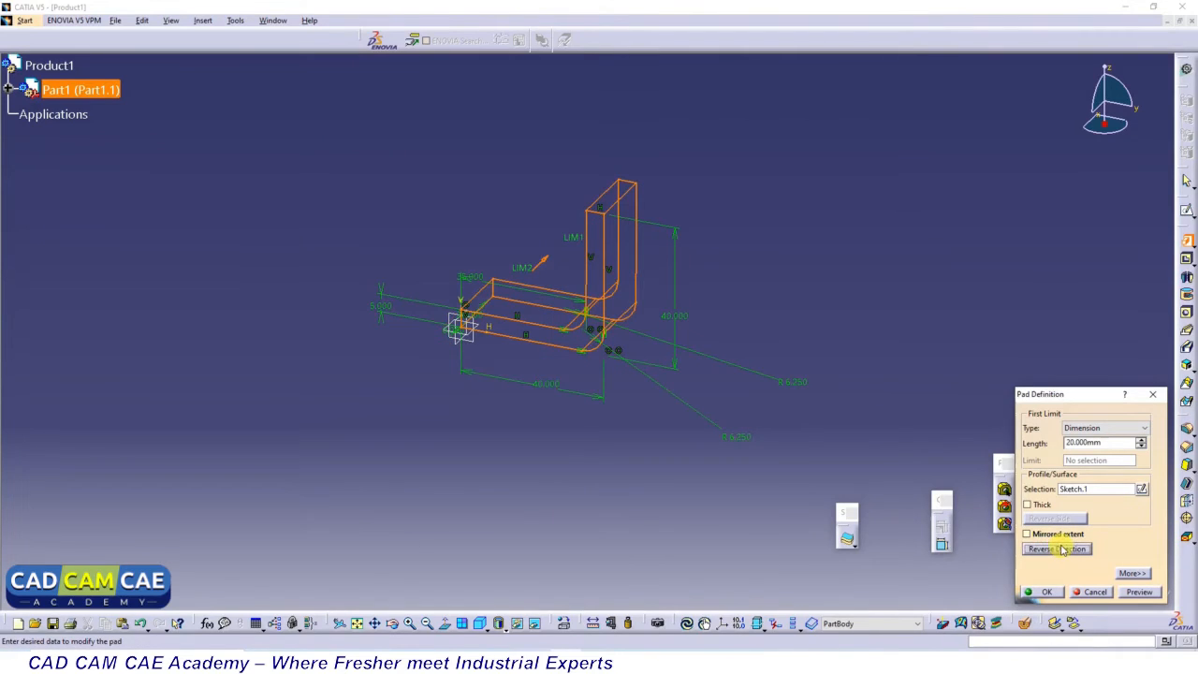
pyautogui.hotkey('alt', 'Tab')
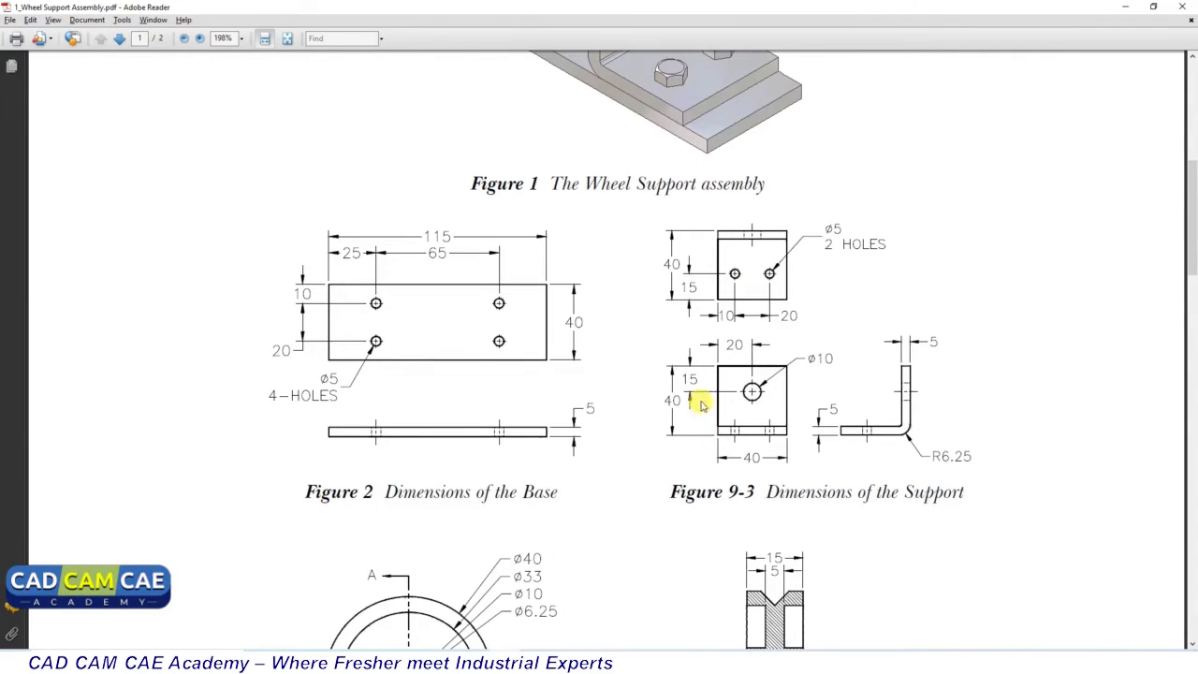
pyautogui.hotkey('alt', 'Tab')
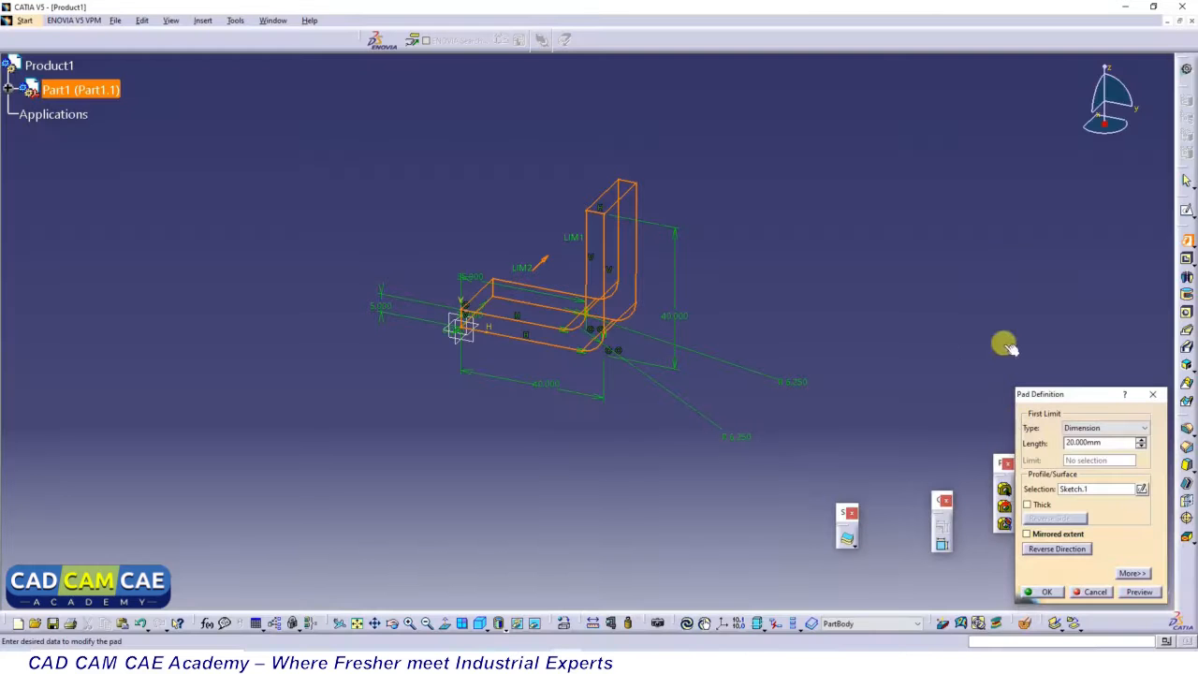
pyautogui.moveTo(1095, 441); pyautogui.dragTo(1048, 443)
pyautogui.write('40')
pyautogui.click(1134, 591)
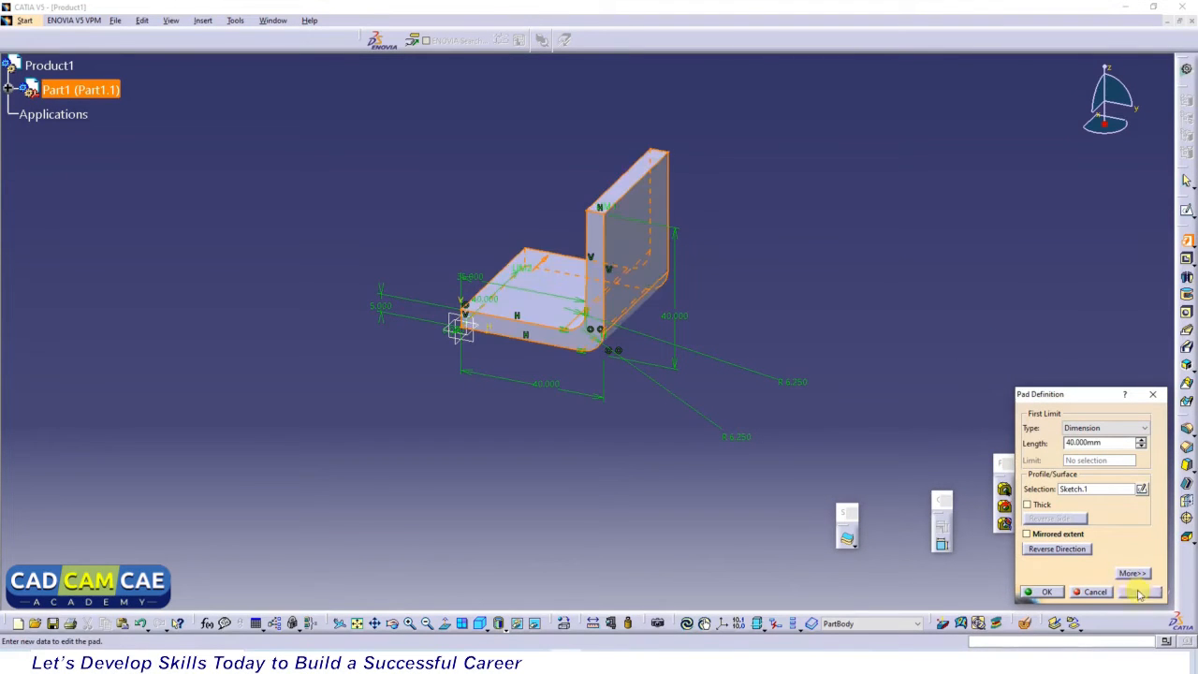
pyautogui.click(1046, 592)
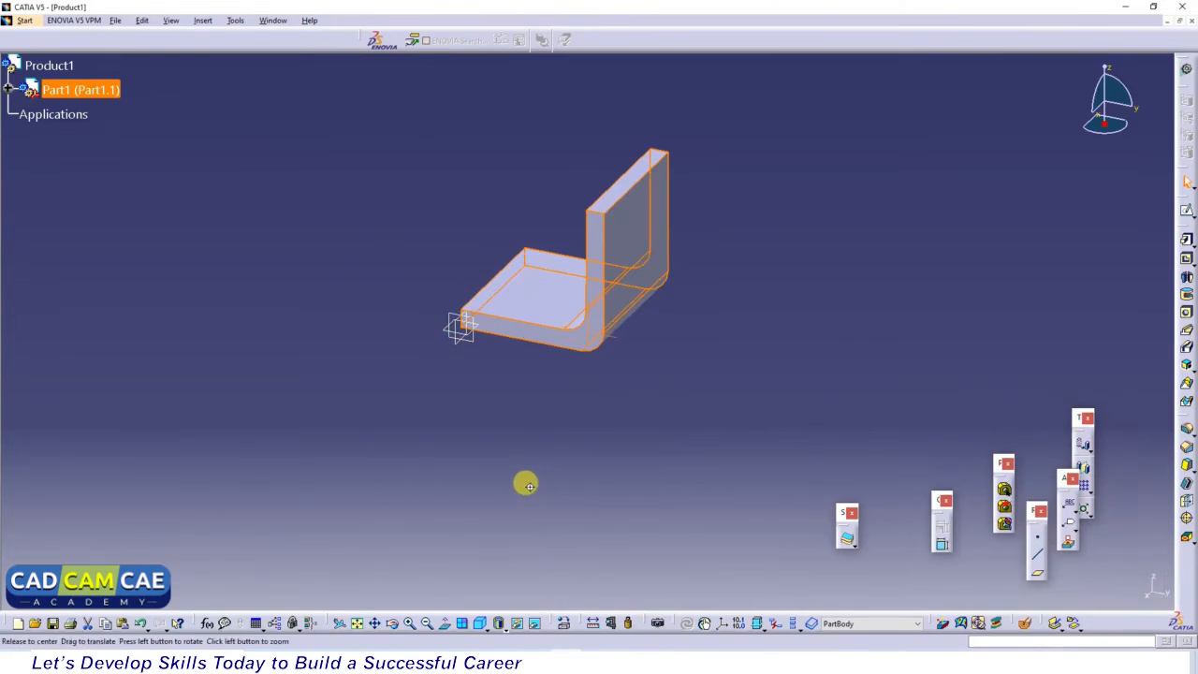
# - Inspect the padded bracket and look up the size and position of the vertical leg's hole in the Support drawing
pyautogui.moveTo(524, 481); pyautogui.dragTo(604, 486, button='middle')
pyautogui.moveTo(580, 427); pyautogui.dragTo(583, 353, button='middle')
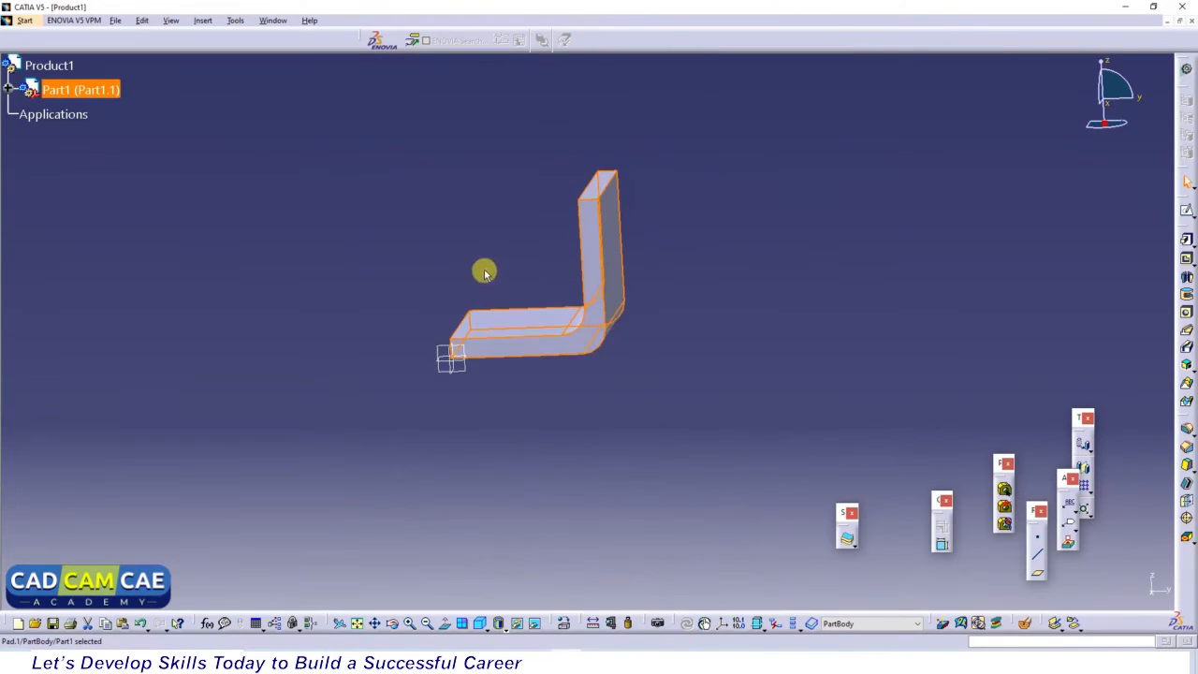
pyautogui.moveTo(484, 270); pyautogui.dragTo(559, 305, button='middle')
pyautogui.hotkey('alt', 'Tab')
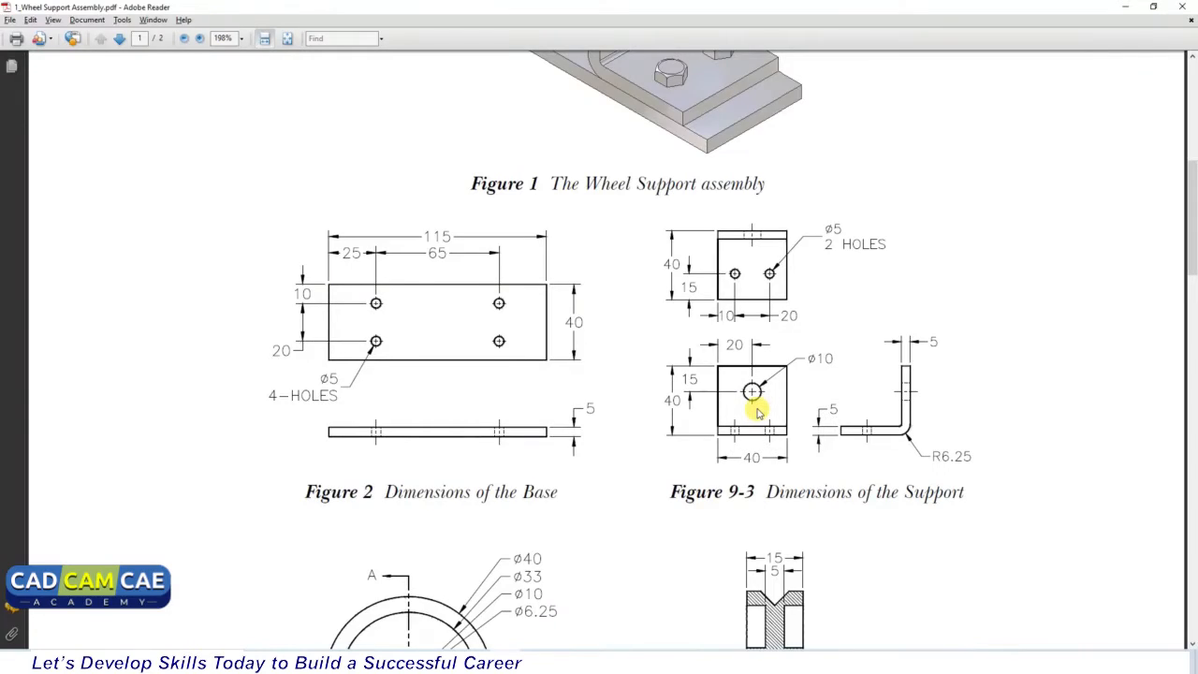
pyautogui.hotkey('alt', 'Tab')
pyautogui.hotkey('alt', 'Tab')
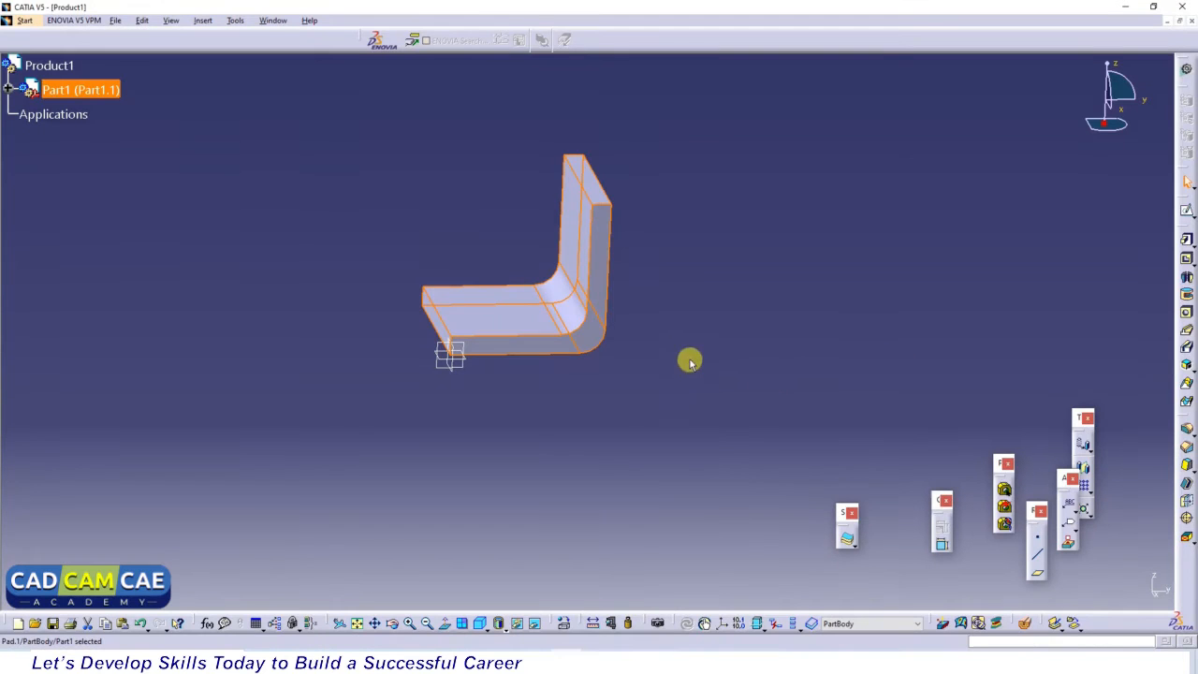
# - Start a sketch on the vertical leg's outer face and draw a circle about 11.5 mm in diameter near its centre
pyautogui.moveTo(655, 348); pyautogui.dragTo(510, 348, button='middle')
pyautogui.moveTo(776, 348); pyautogui.dragTo(623, 248, button='middle')
pyautogui.click(623, 247)
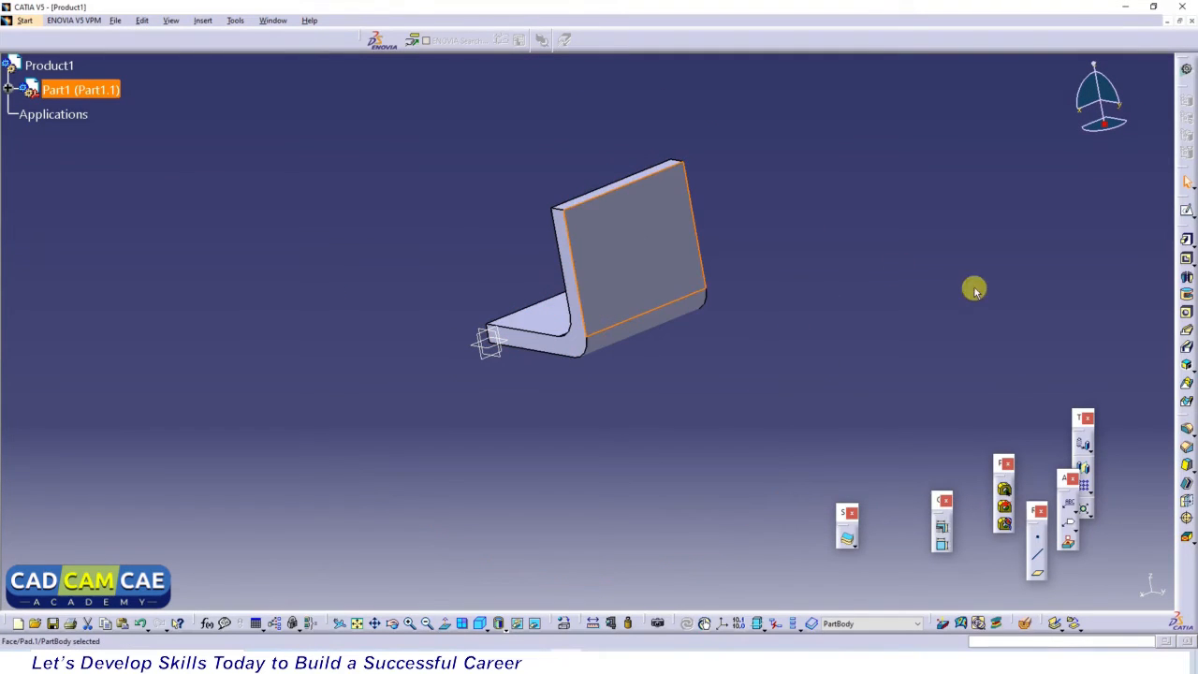
pyautogui.click(1186, 210)
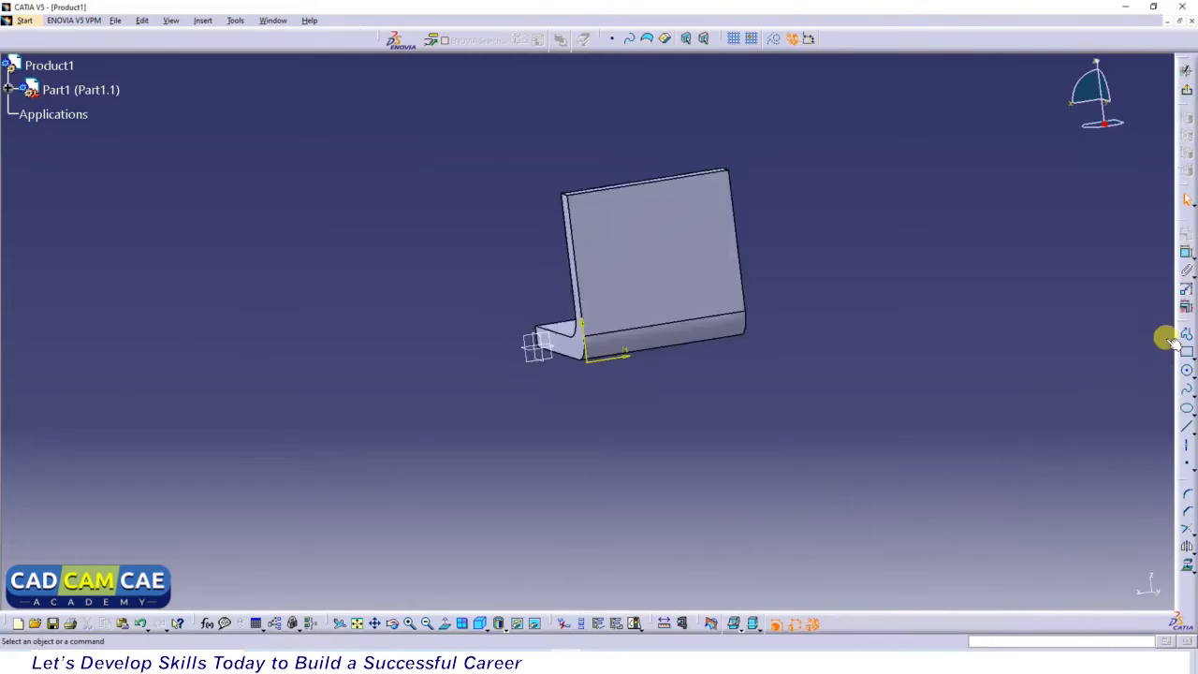
pyautogui.click(1186, 371)
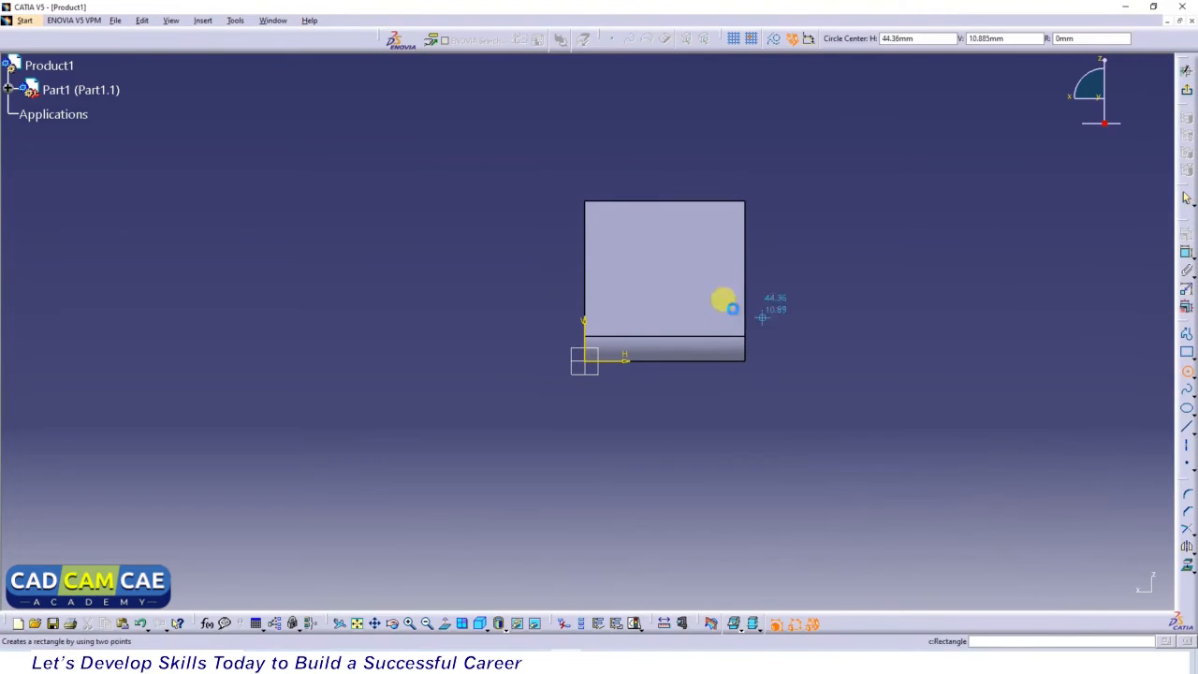
pyautogui.click(662, 274)
pyautogui.click(645, 256)
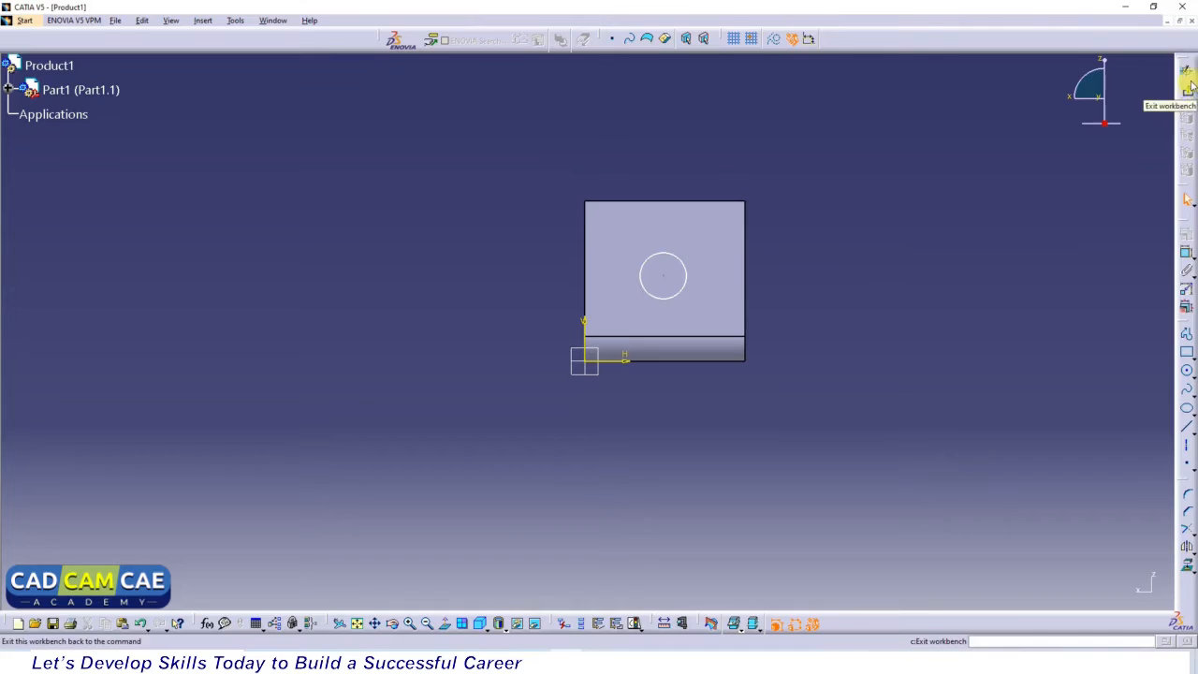
# - Dimension the circle and set its diameter to 10 mm
pyautogui.click(1185, 253)
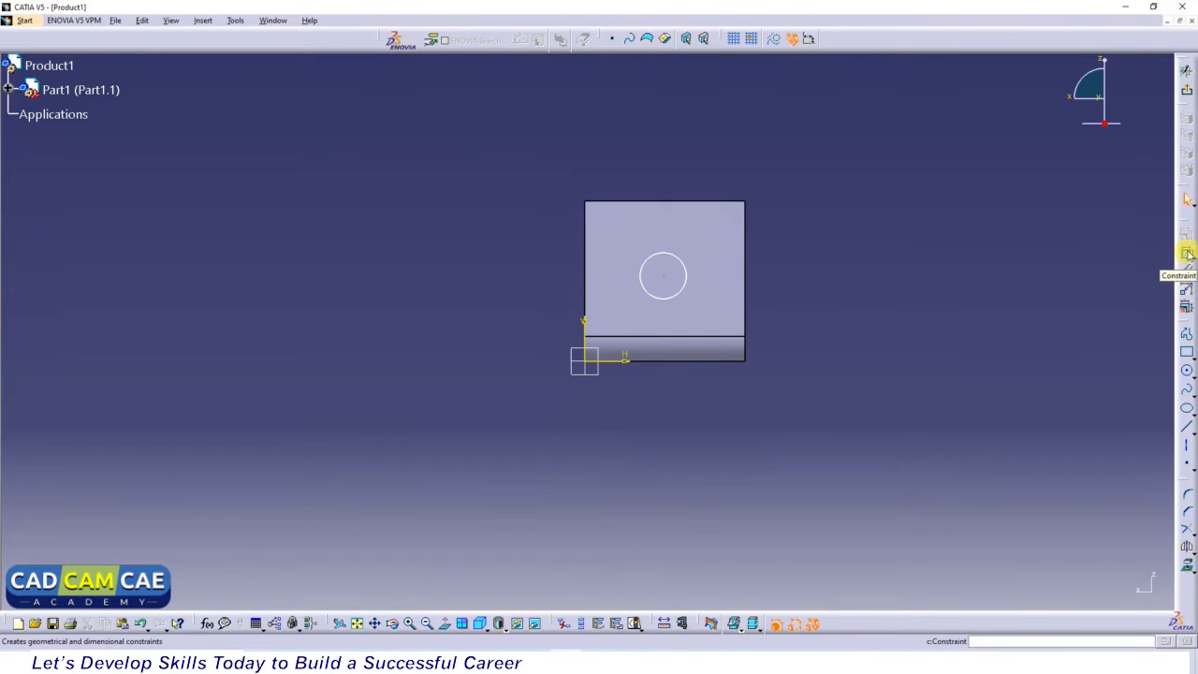
pyautogui.click(682, 255)
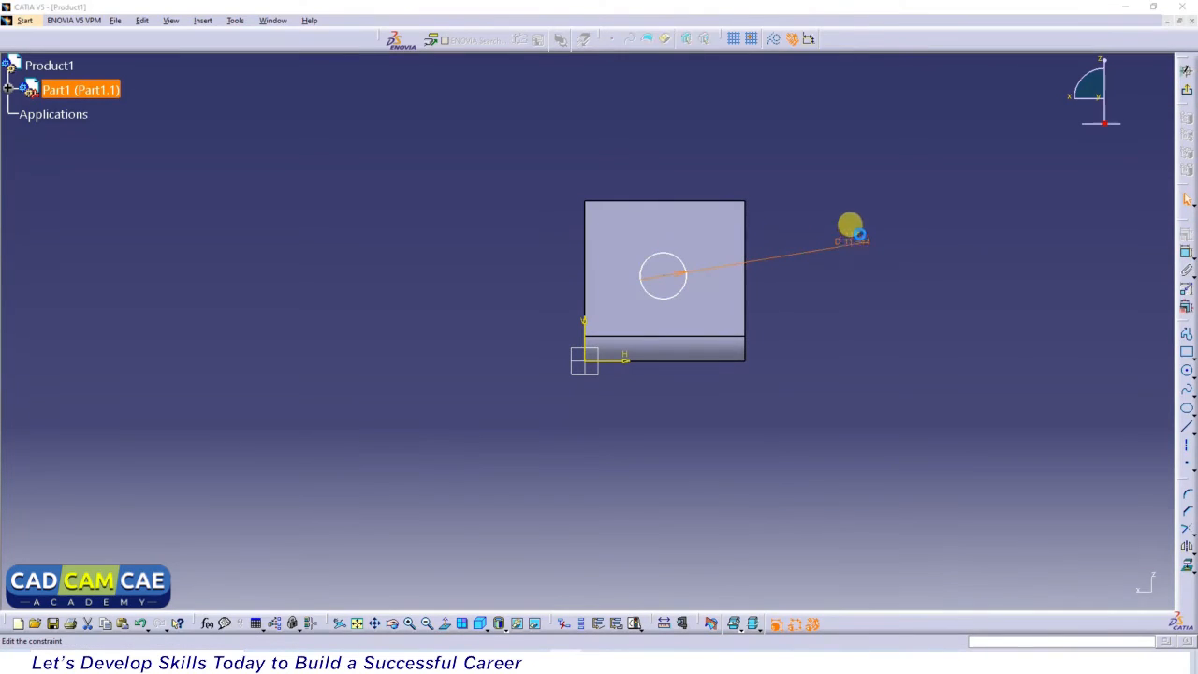
pyautogui.write('10')
pyautogui.press('Return')
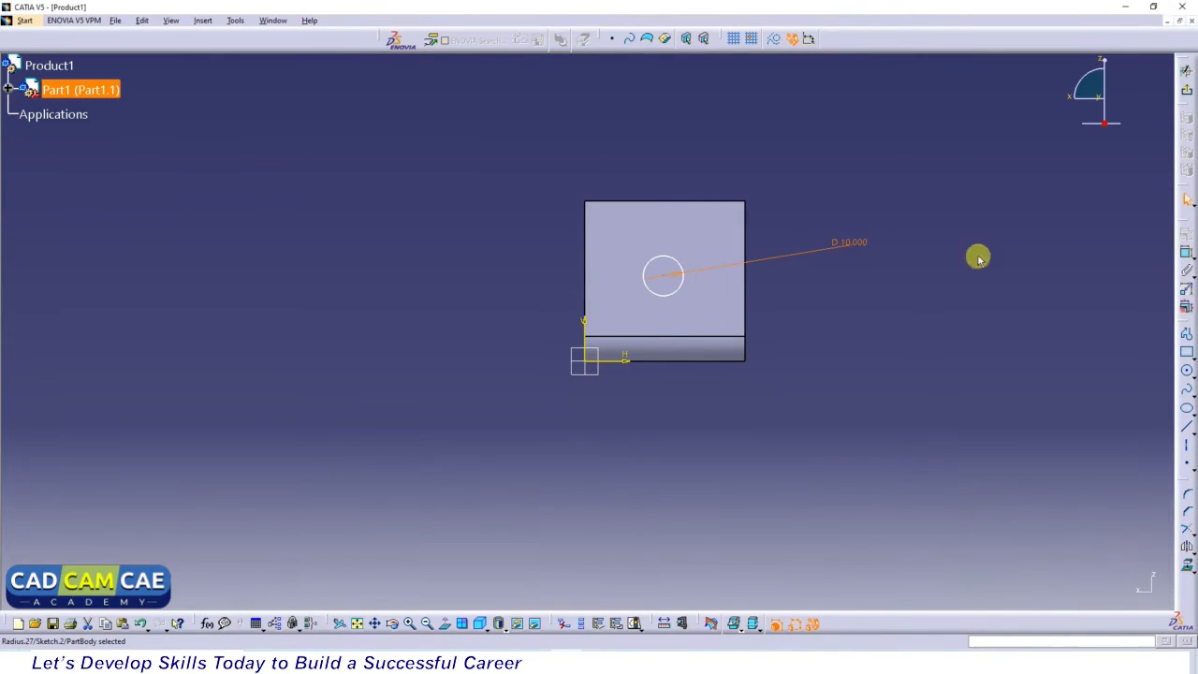
pyautogui.click(1069, 222)
# - Dimension the circle's centre from the face's upper edge and set the distance to the drawing's 15 mm
pyautogui.click(1186, 255)
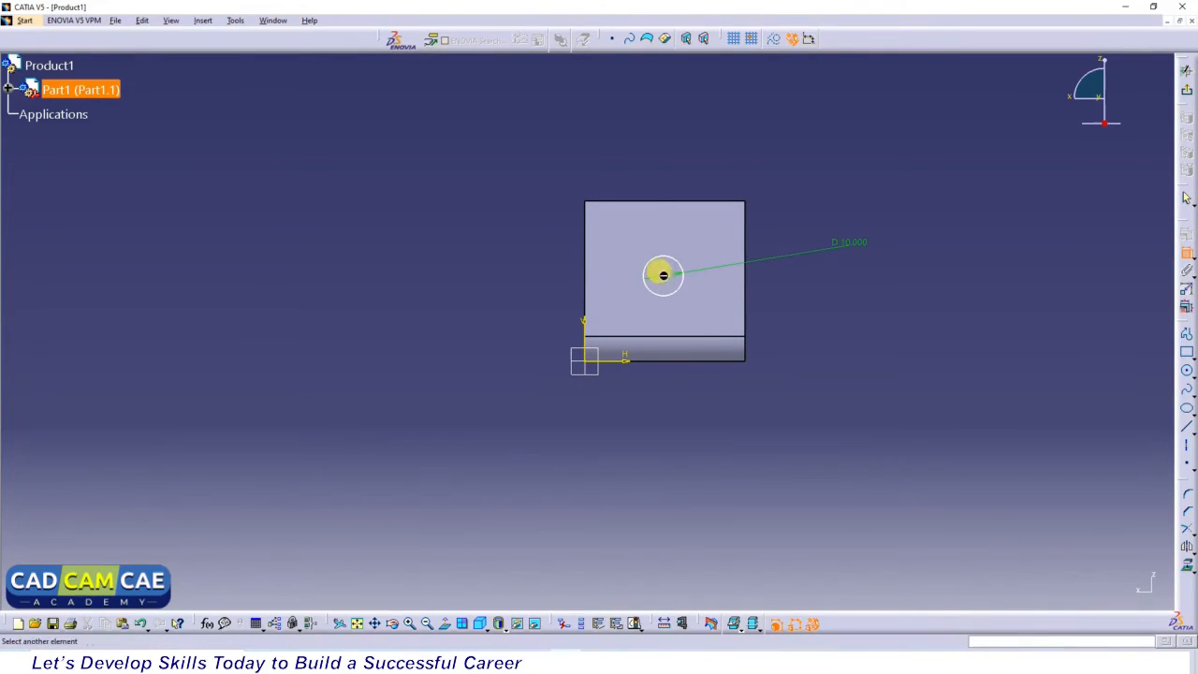
pyautogui.click(651, 205)
pyautogui.click(462, 195)
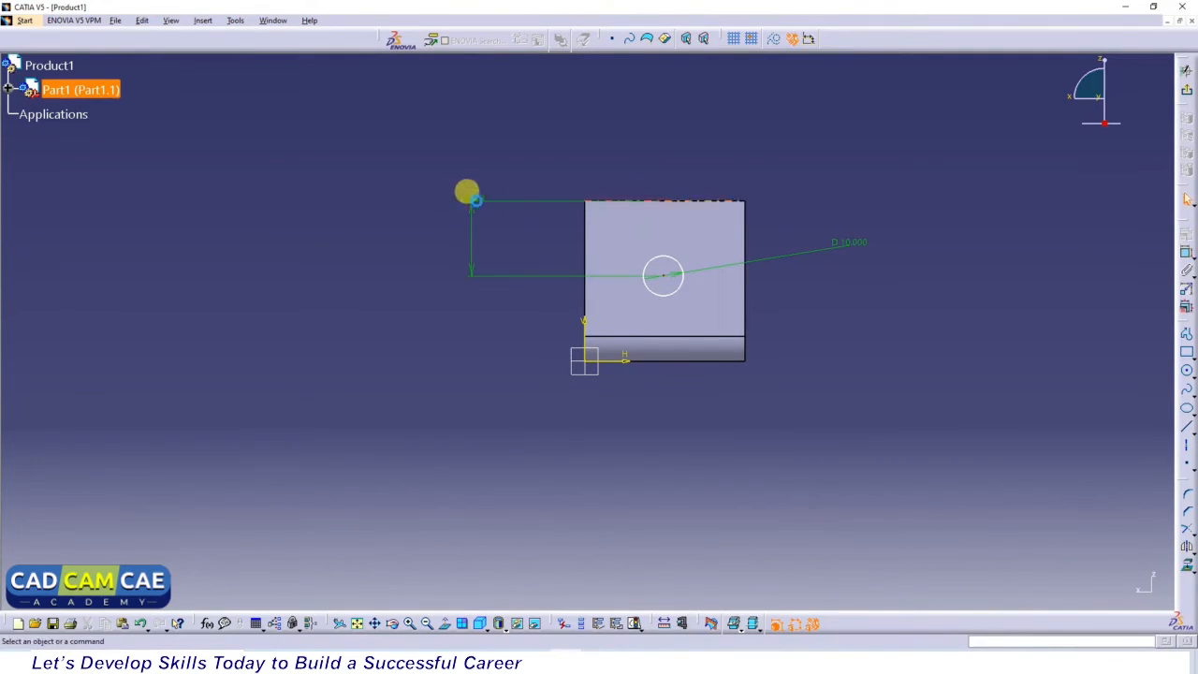
pyautogui.hotkey('alt', 'Tab')
pyautogui.hotkey('alt', 'Tab')
pyautogui.doubleClick(474, 200)
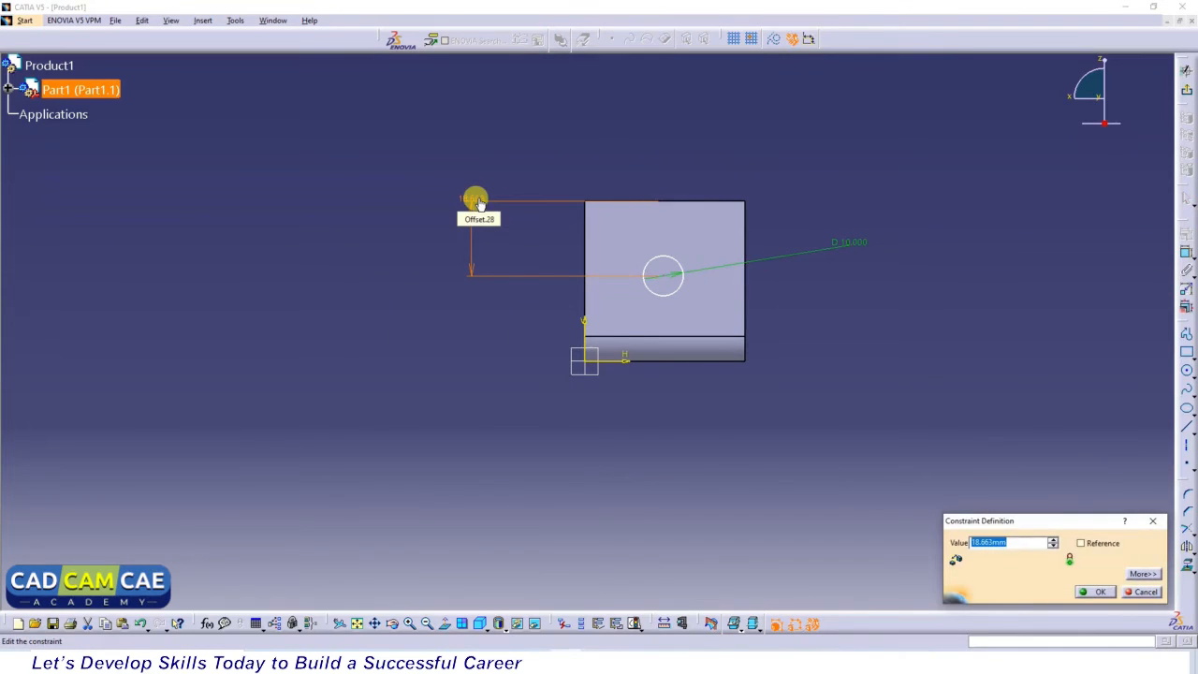
pyautogui.write('15')
pyautogui.press('Return')
pyautogui.click(935, 233)
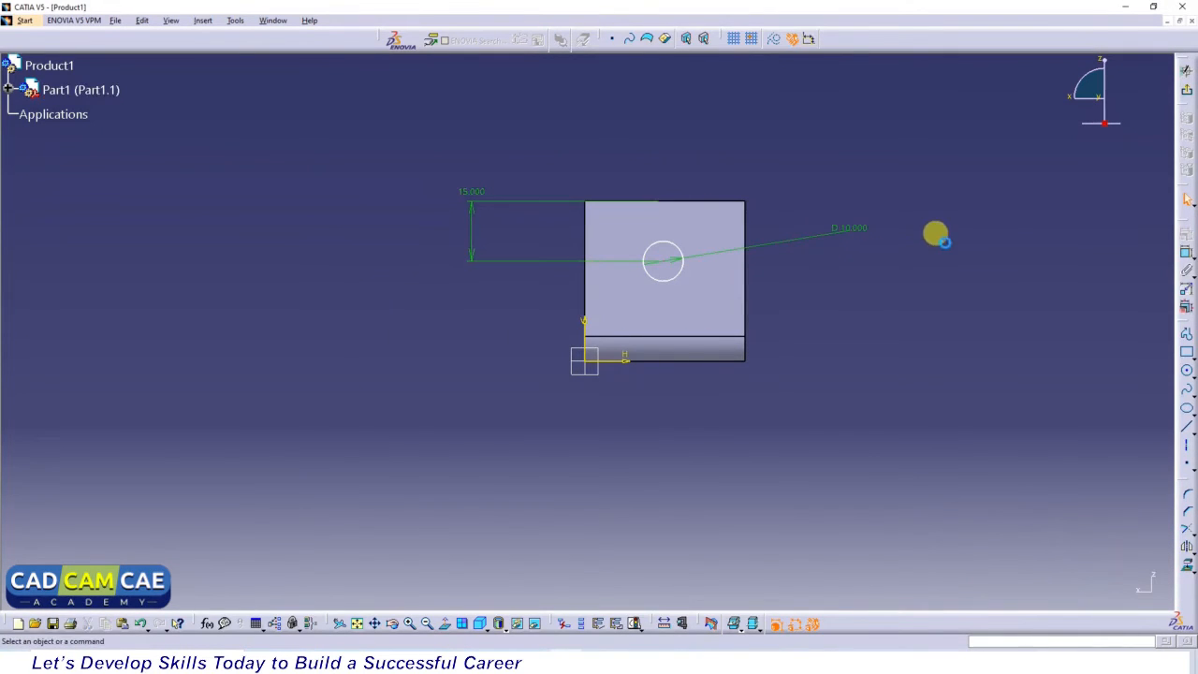
# - Dimension the circle's centre from the vertical side edge farther from the sketch origin and set the distance to 20 mm
pyautogui.click(1188, 253)
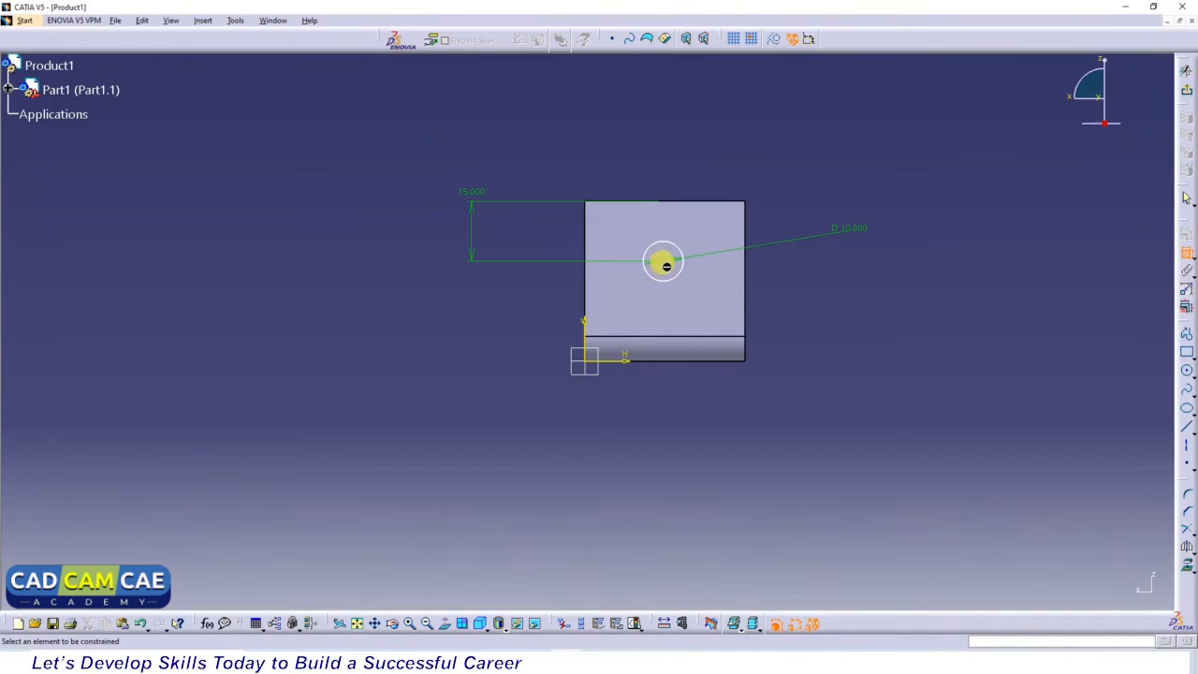
pyautogui.click(661, 259)
pyautogui.click(745, 258)
pyautogui.doubleClick(711, 153)
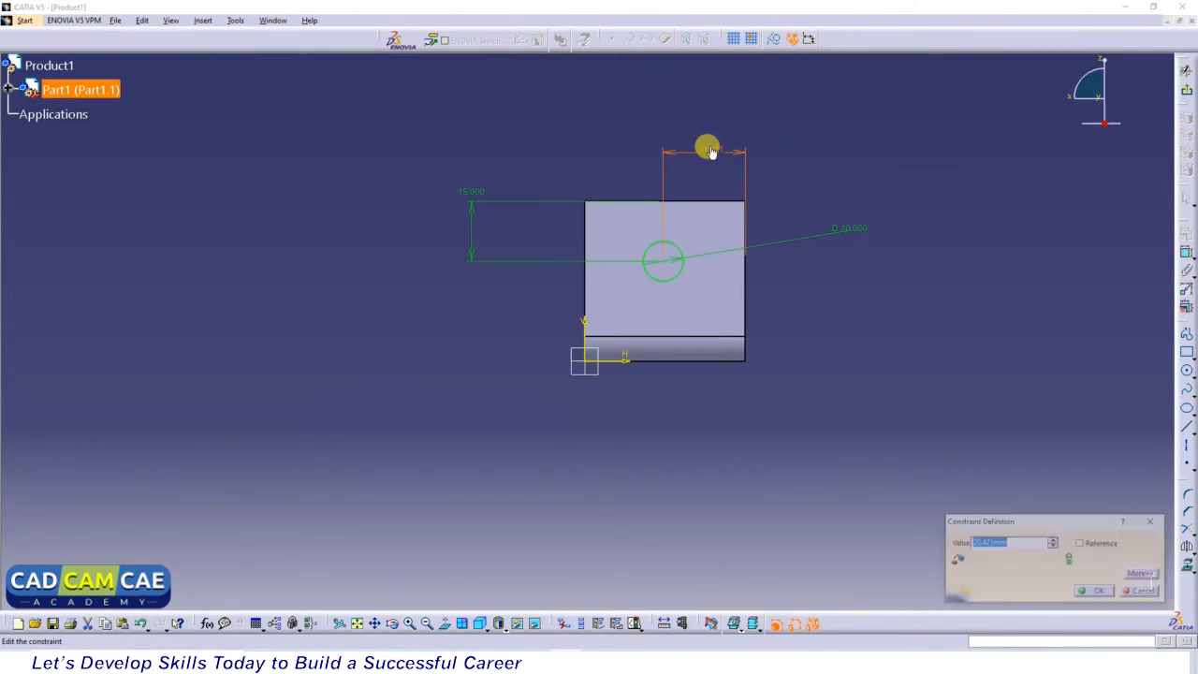
pyautogui.write('20')
pyautogui.press('Return')
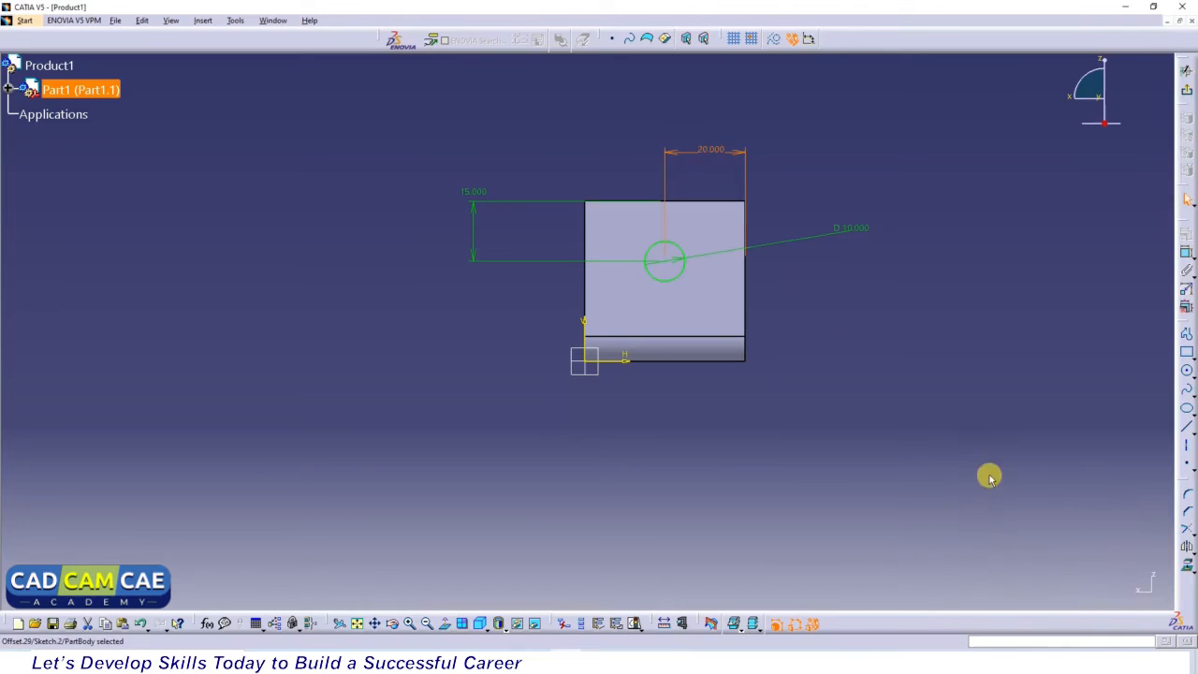
pyautogui.click(976, 464)
# - Leave the sketch and pocket the circle through the vertical leg using the Up to next limit
pyautogui.click(1184, 92)
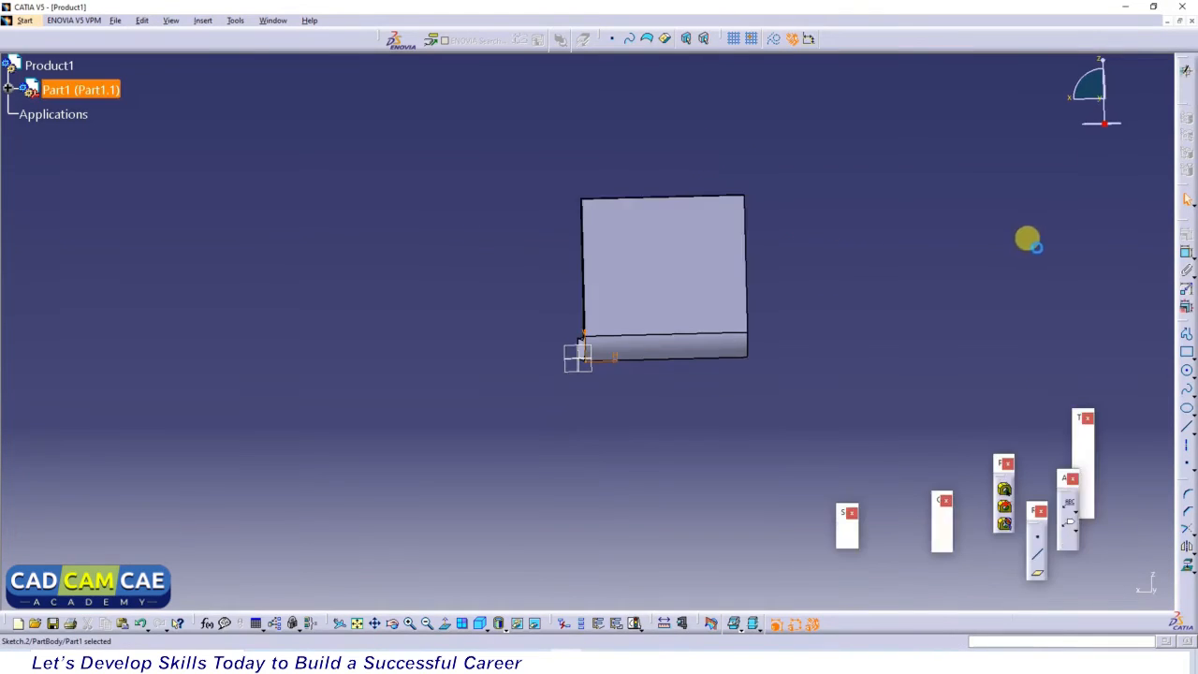
pyautogui.click(1186, 258)
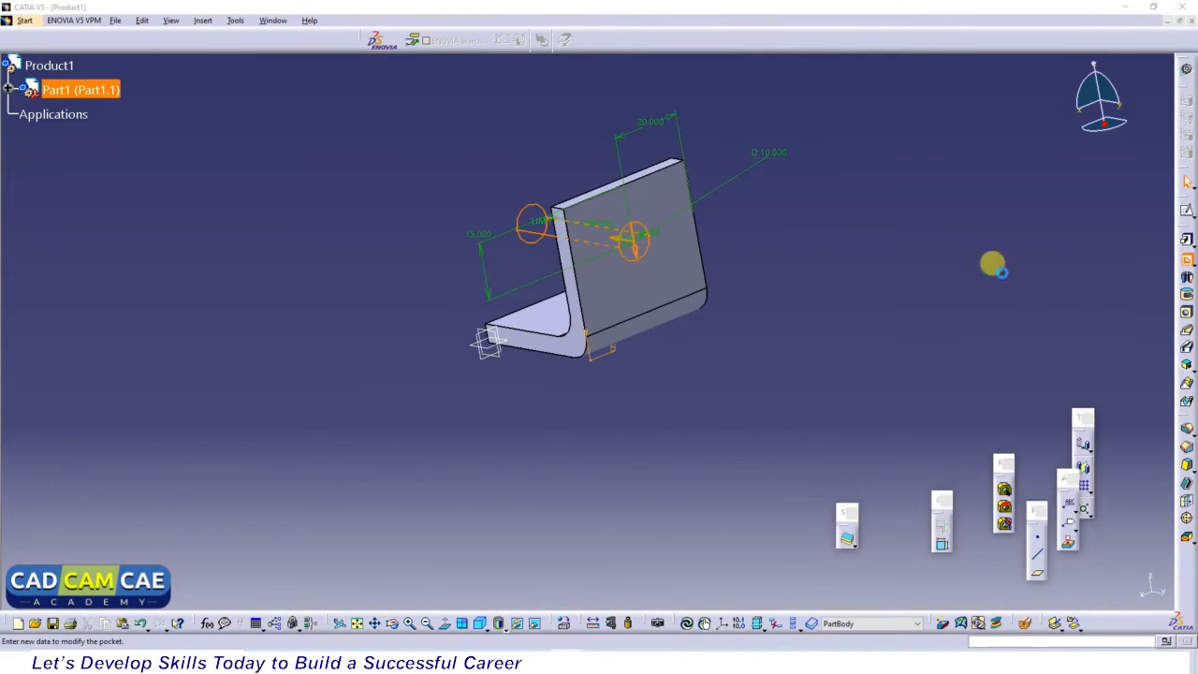
pyautogui.click(1094, 429)
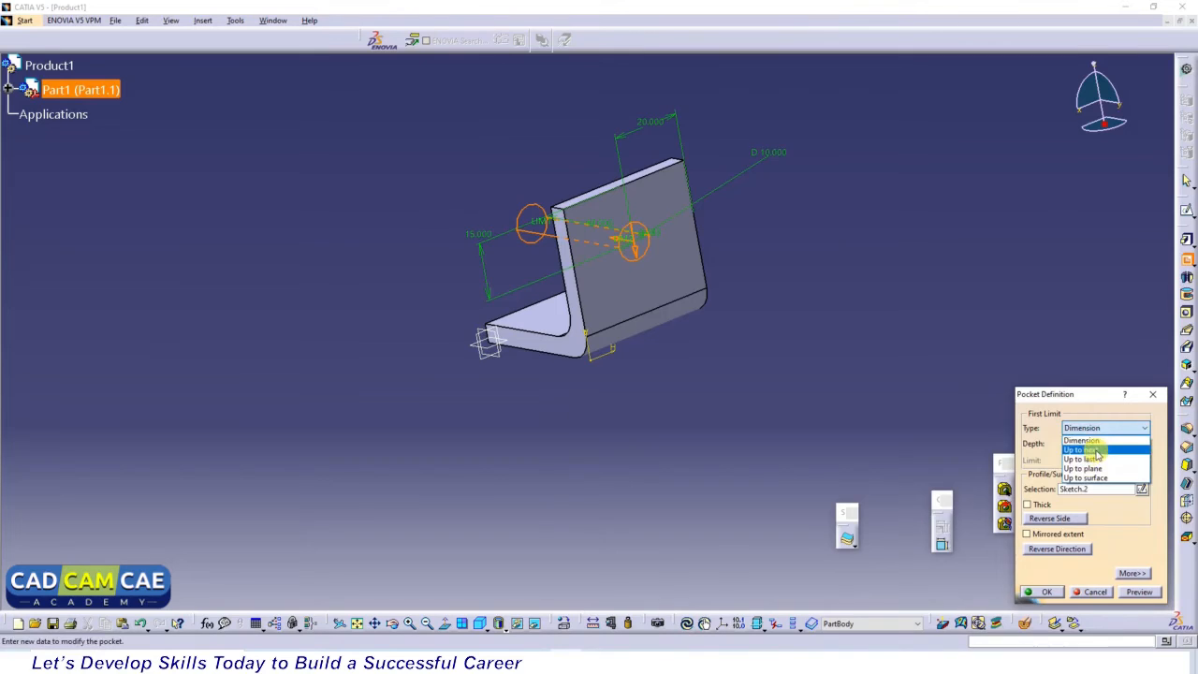
pyautogui.click(1085, 453)
pyautogui.click(1137, 592)
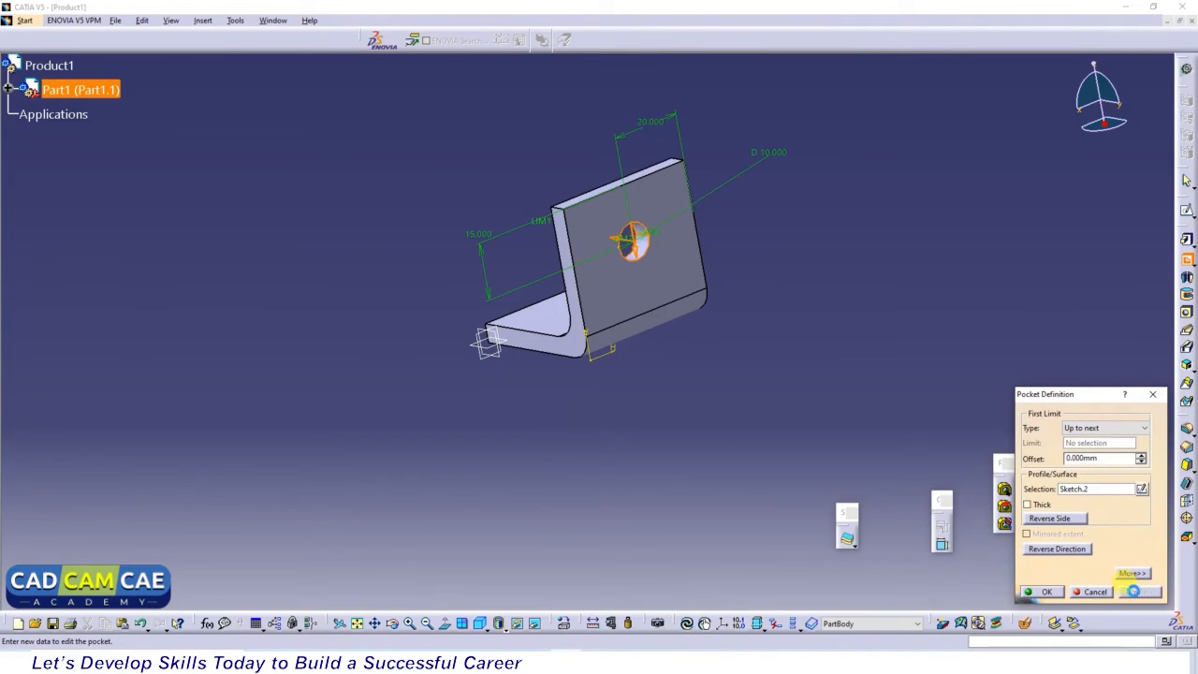
pyautogui.click(1045, 591)
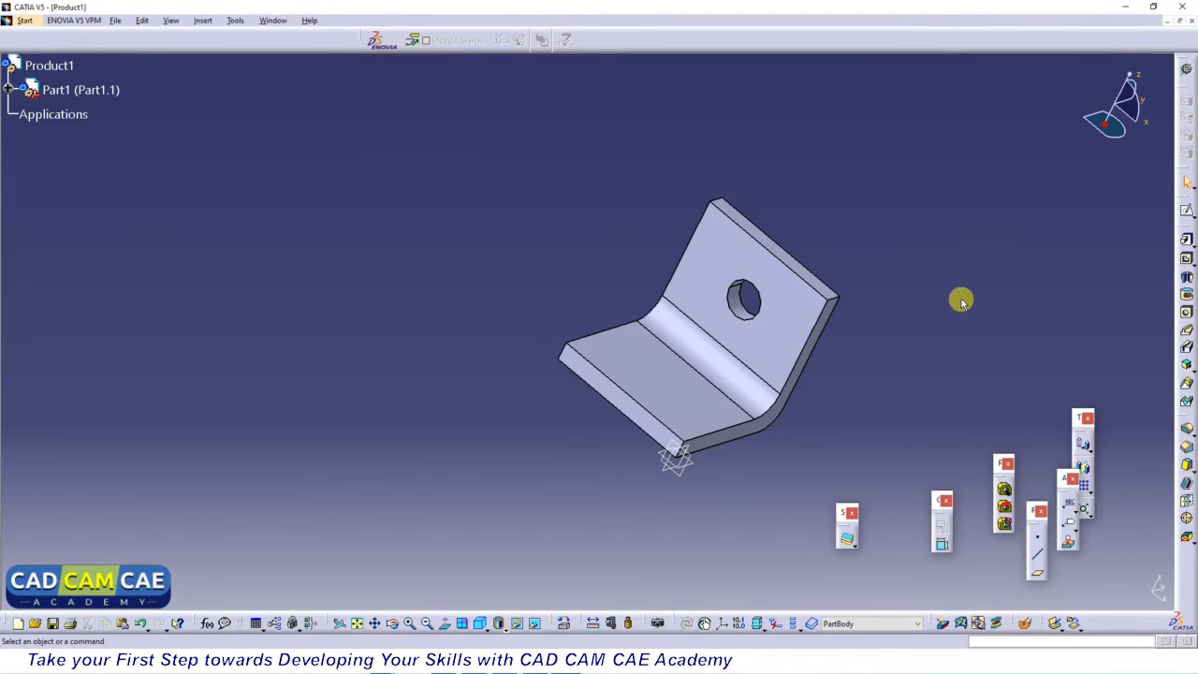
# - Examine the Support's top view in the PDF drawing for the size and positions of the base leg's two holes
pyautogui.moveTo(508, 457); pyautogui.dragTo(567, 495, button='middle')
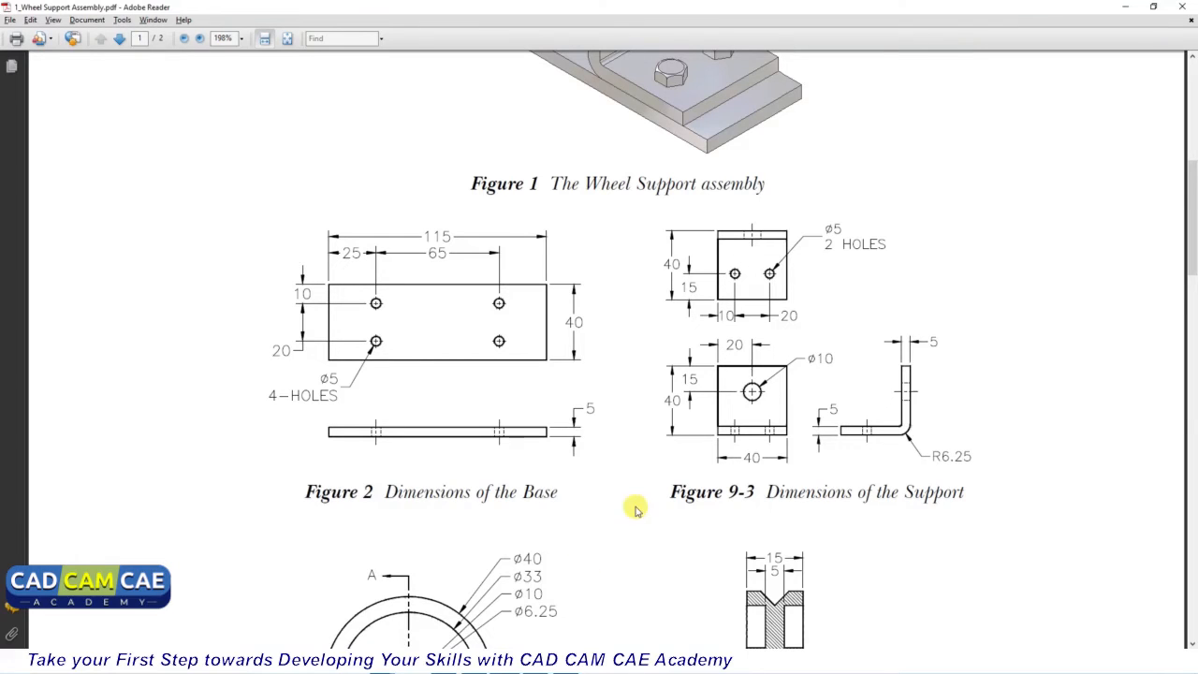
pyautogui.scroll(2, 840, 333)
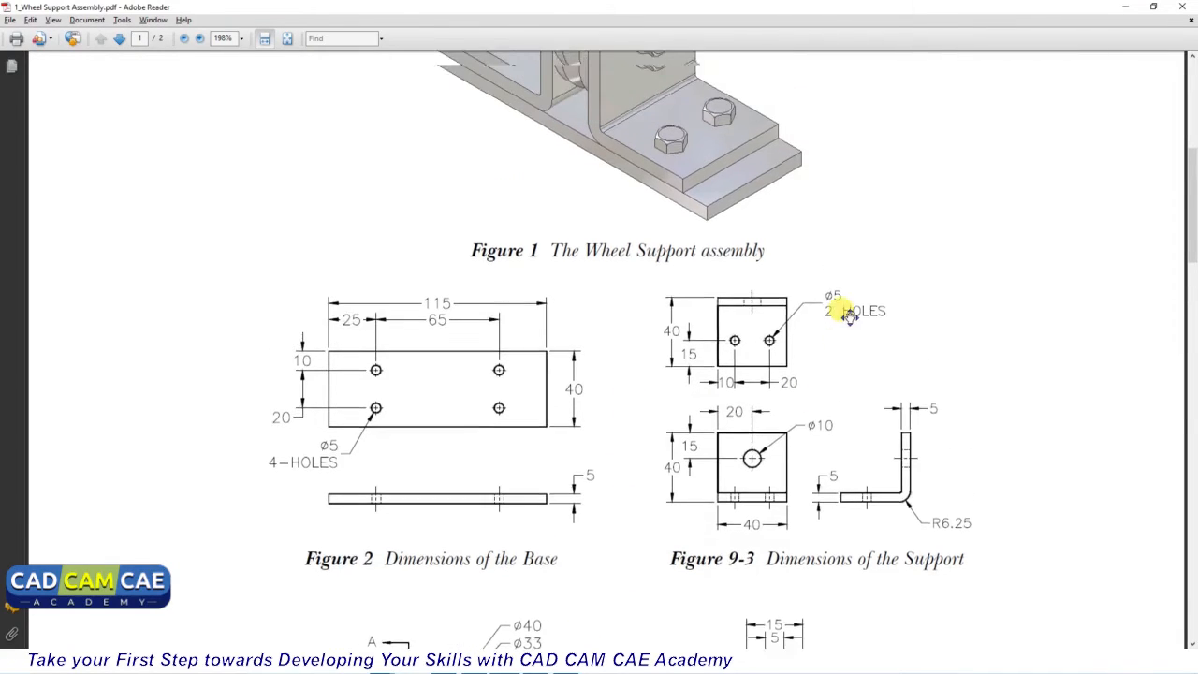
pyautogui.rightClick(841, 335)
pyautogui.rightClick(819, 334)
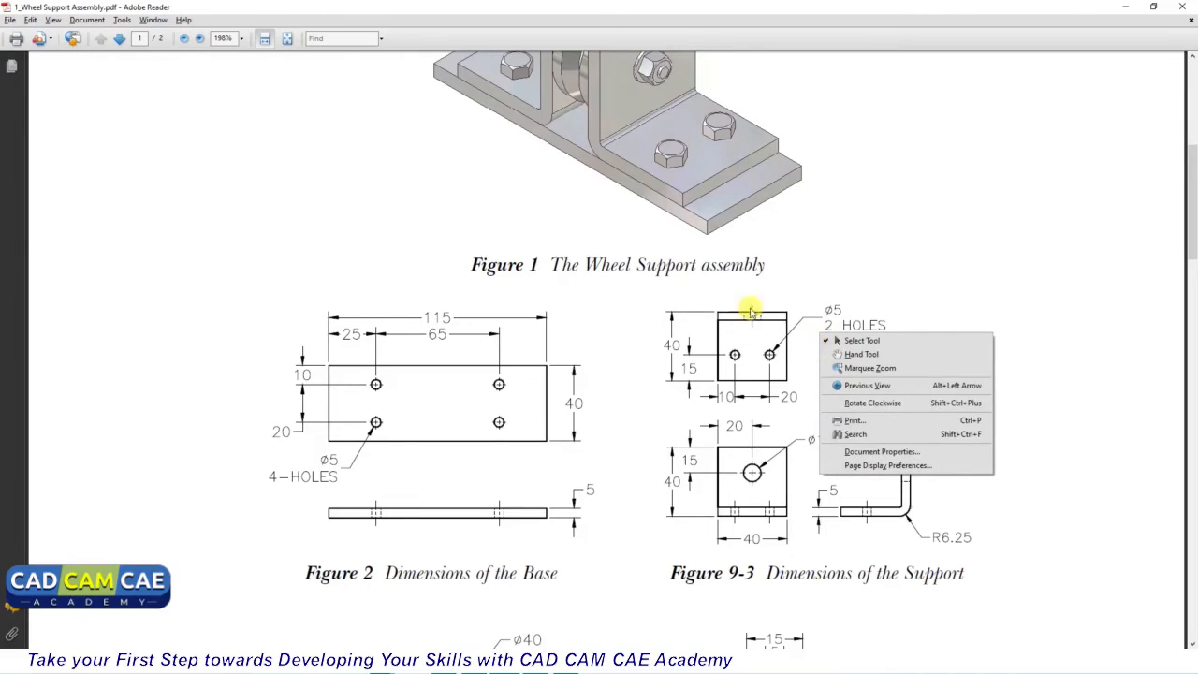
pyautogui.click(751, 312)
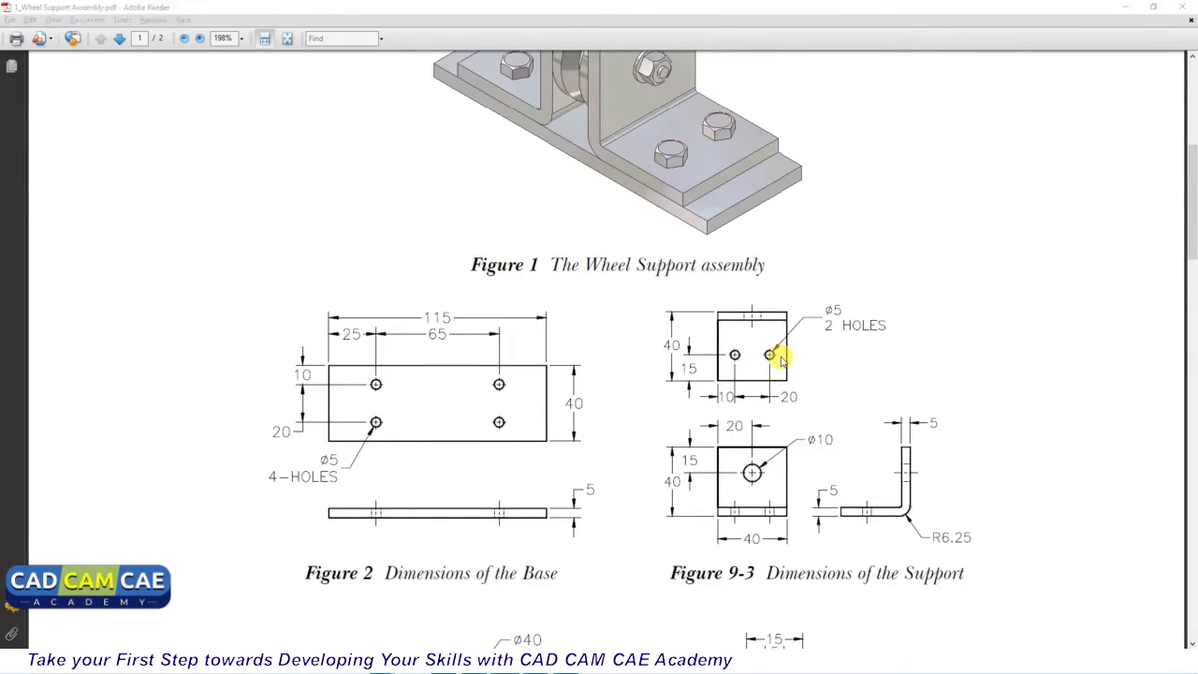
pyautogui.hotkey('alt', 'Tab')
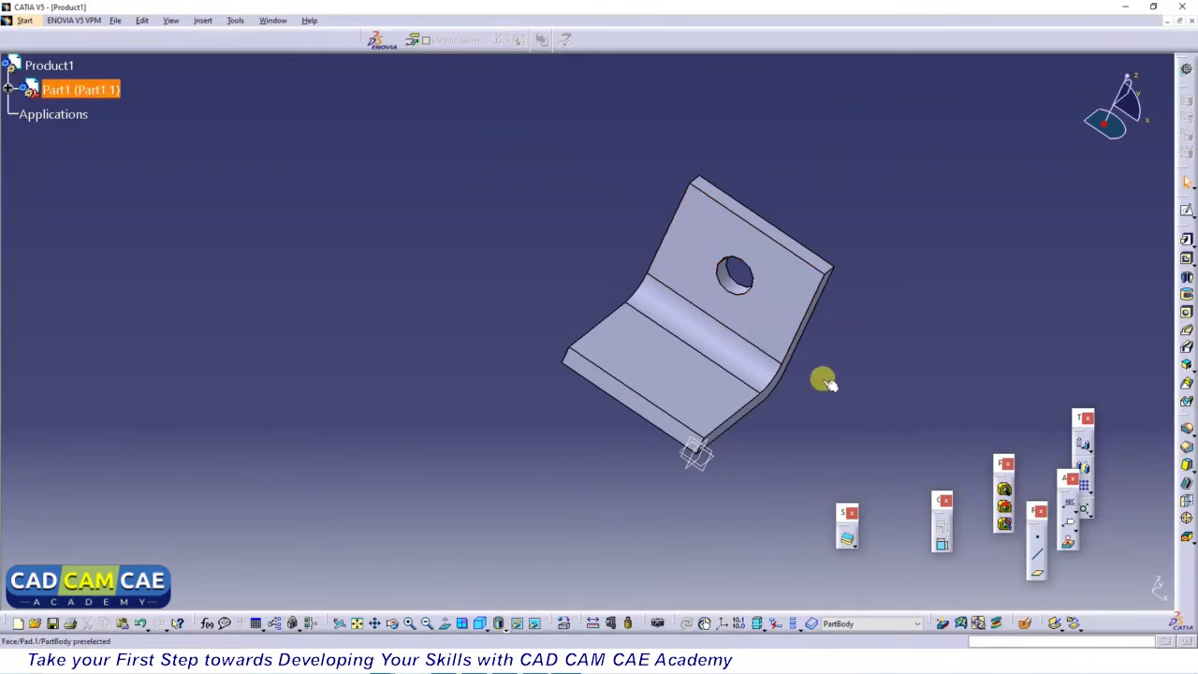
# - Start a blind hole on the horizontal leg's inner face with a 5 mm diameter and 5 mm depth, checking the PDF drawing
pyautogui.click(1186, 316)
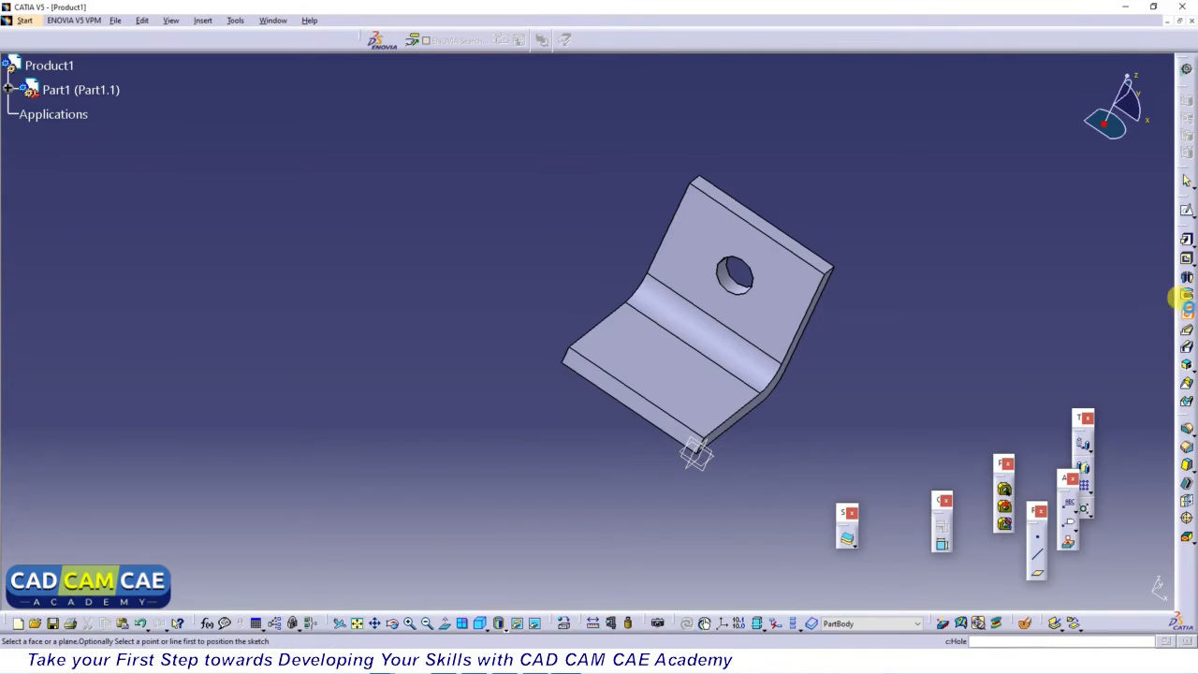
pyautogui.click(641, 356)
pyautogui.moveTo(588, 400)
pyautogui.mouseDown(button='middle')
pyautogui.moveTo(609, 434)
pyautogui.moveTo(671, 465)
pyautogui.moveTo(537, 328)
pyautogui.moveTo(498, 389)
pyautogui.mouseUp(button='middle')
pyautogui.hotkey('alt', 'Tab')
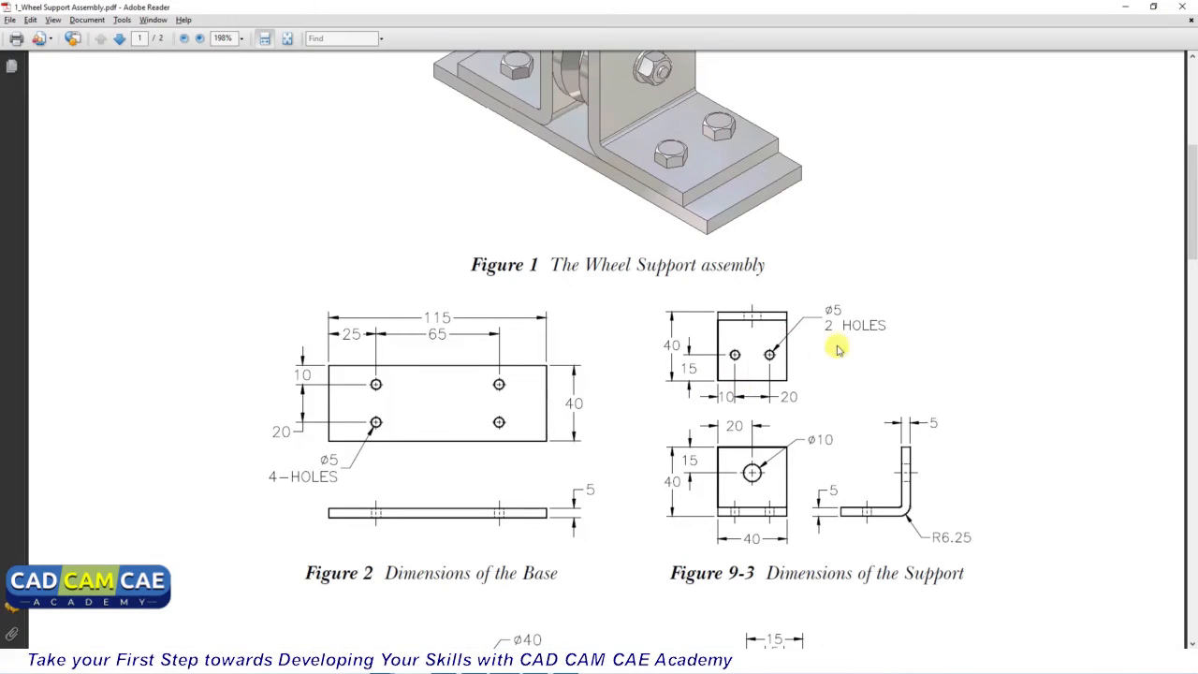
pyautogui.hotkey('alt', 'Tab')
pyautogui.click(968, 418)
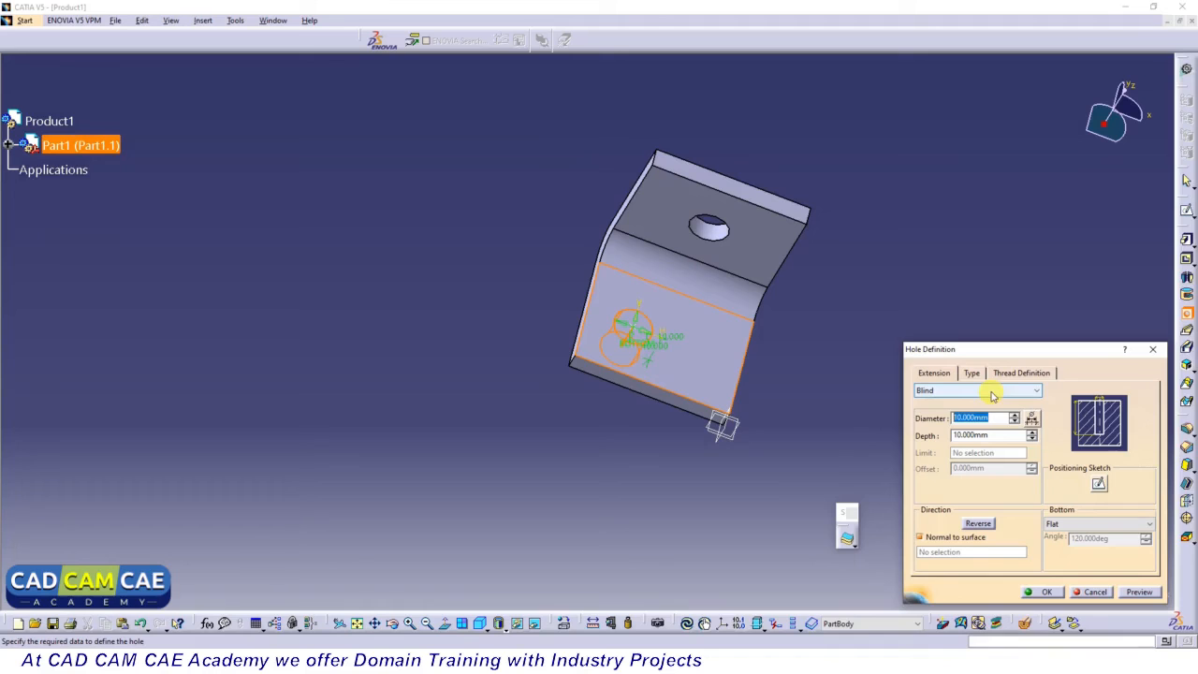
pyautogui.press('Tab')
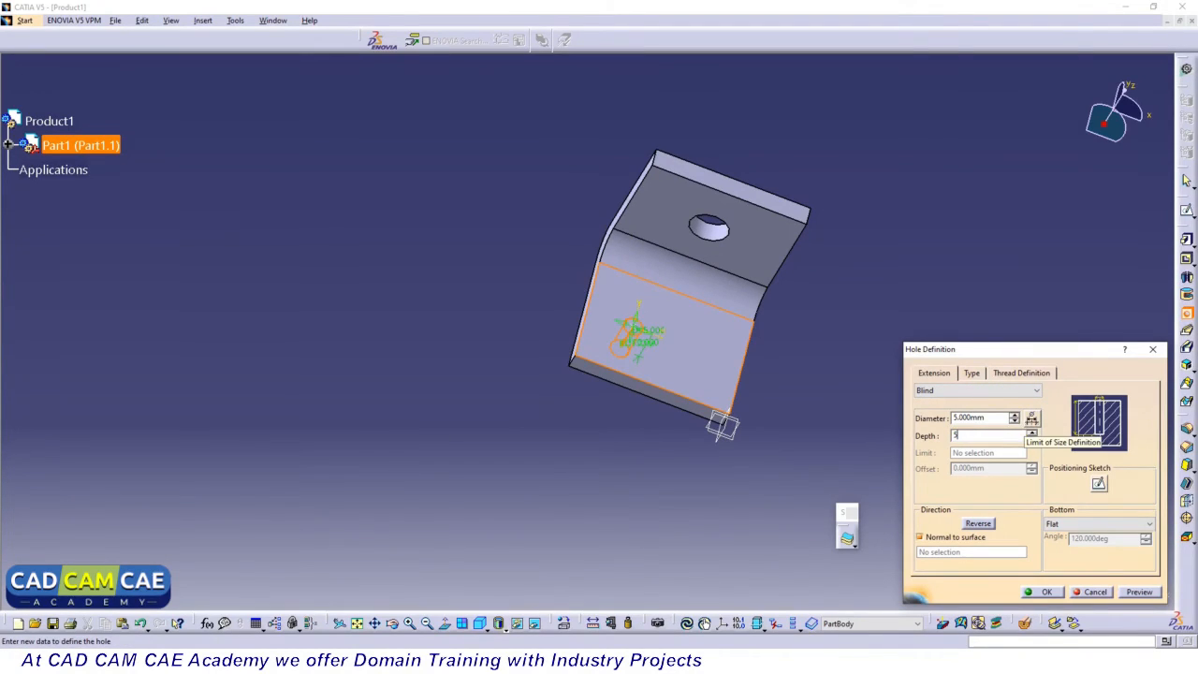
# - In the hole's positioning sketch, dimension the centre point from the side edge farther from the part origin and set it to the drawing's 10 mm
pyautogui.click(1097, 484)
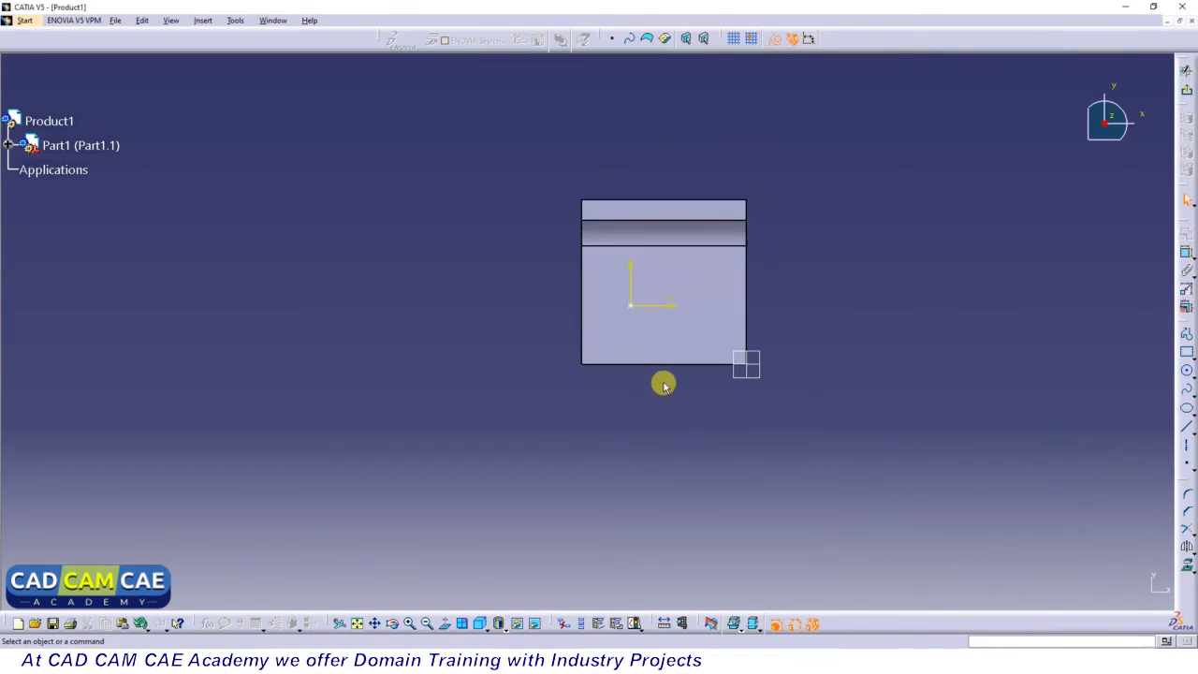
pyautogui.hotkey('alt', 'Tab')
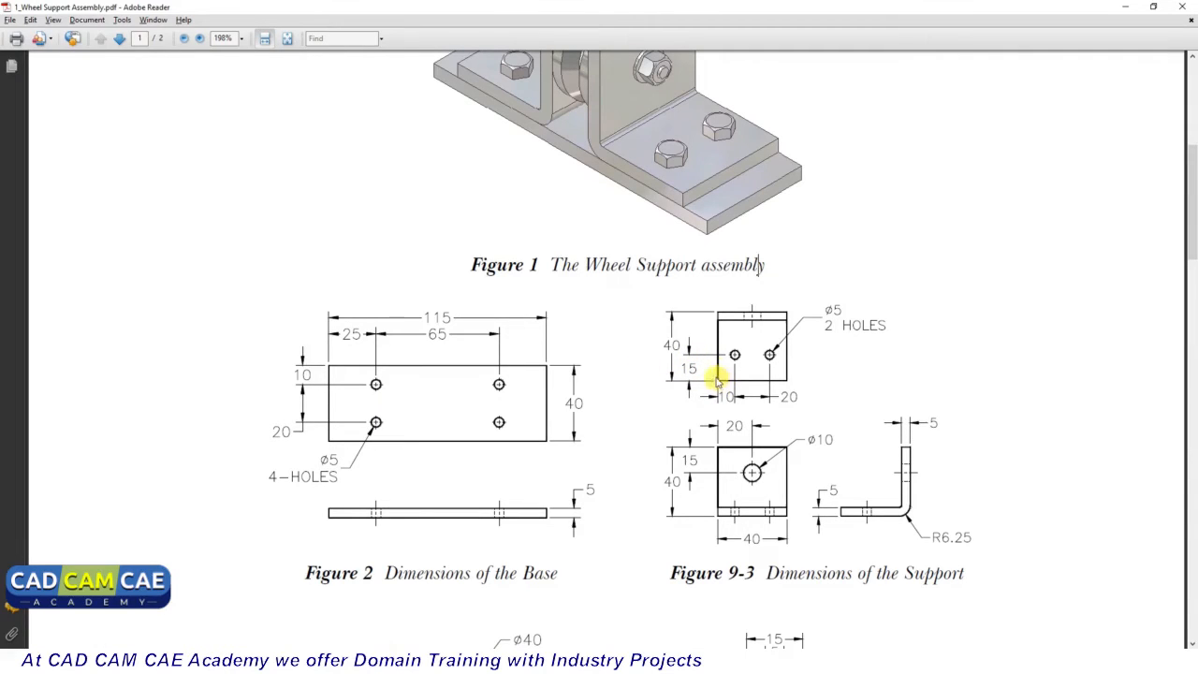
pyautogui.hotkey('alt', 'Tab')
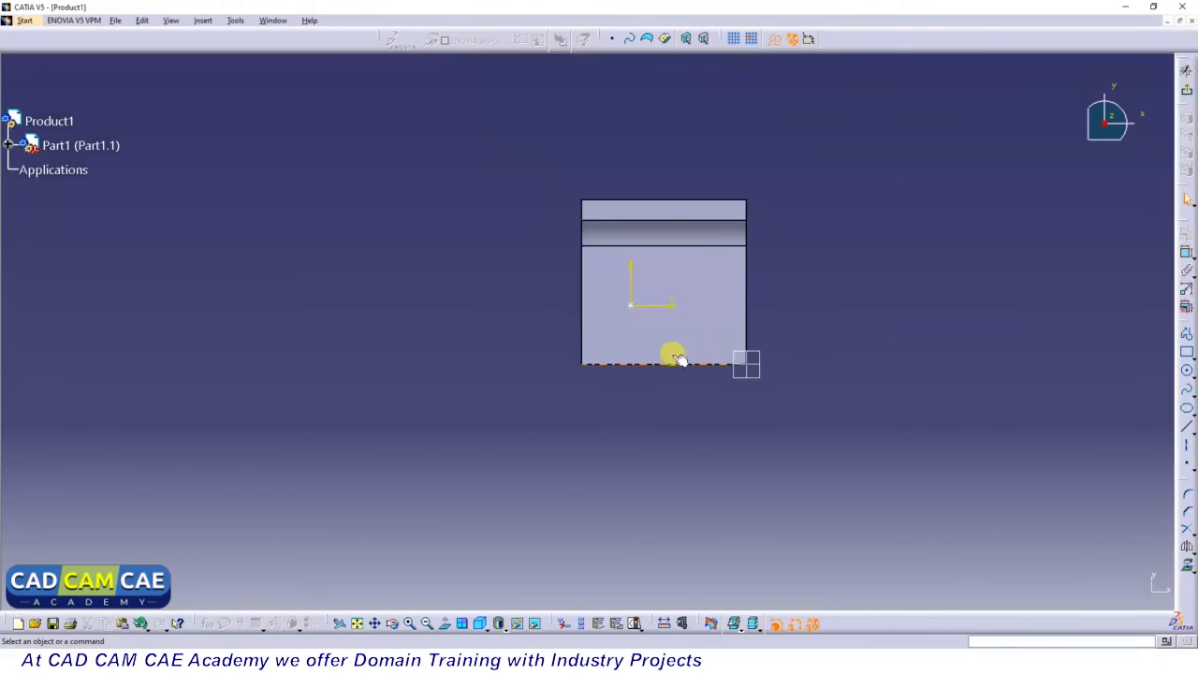
pyautogui.hotkey('alt', 'Tab')
pyautogui.hotkey('alt', 'Tab')
pyautogui.click(1186, 254)
pyautogui.click(629, 304)
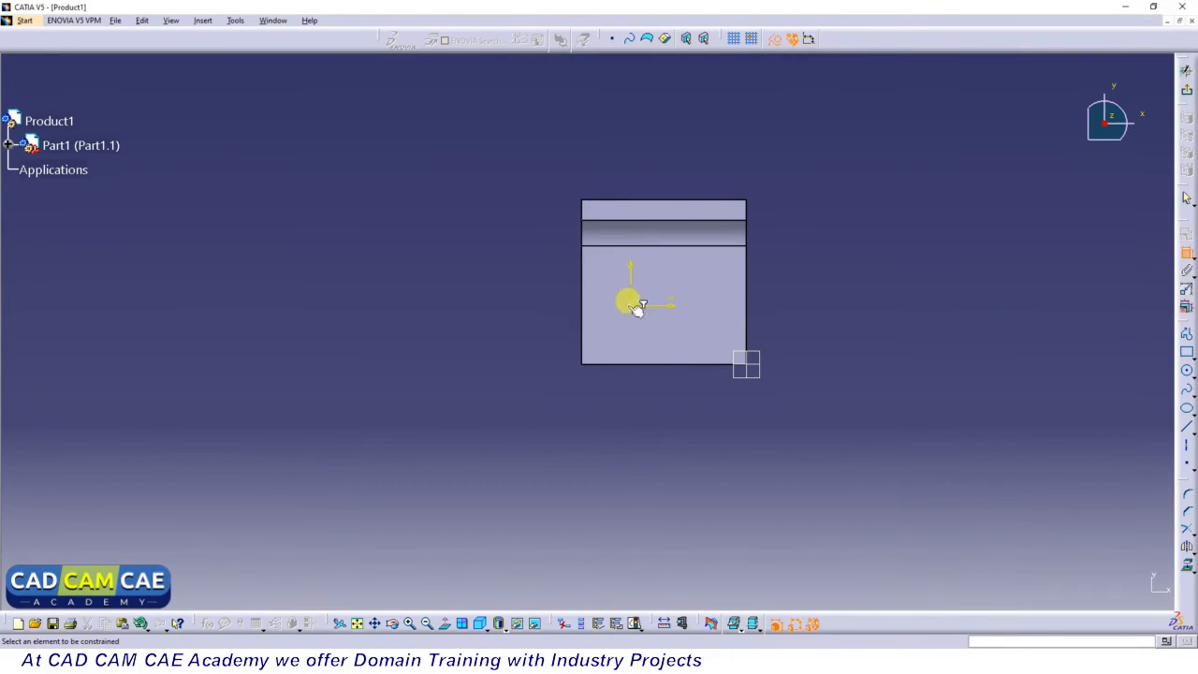
pyautogui.click(585, 309)
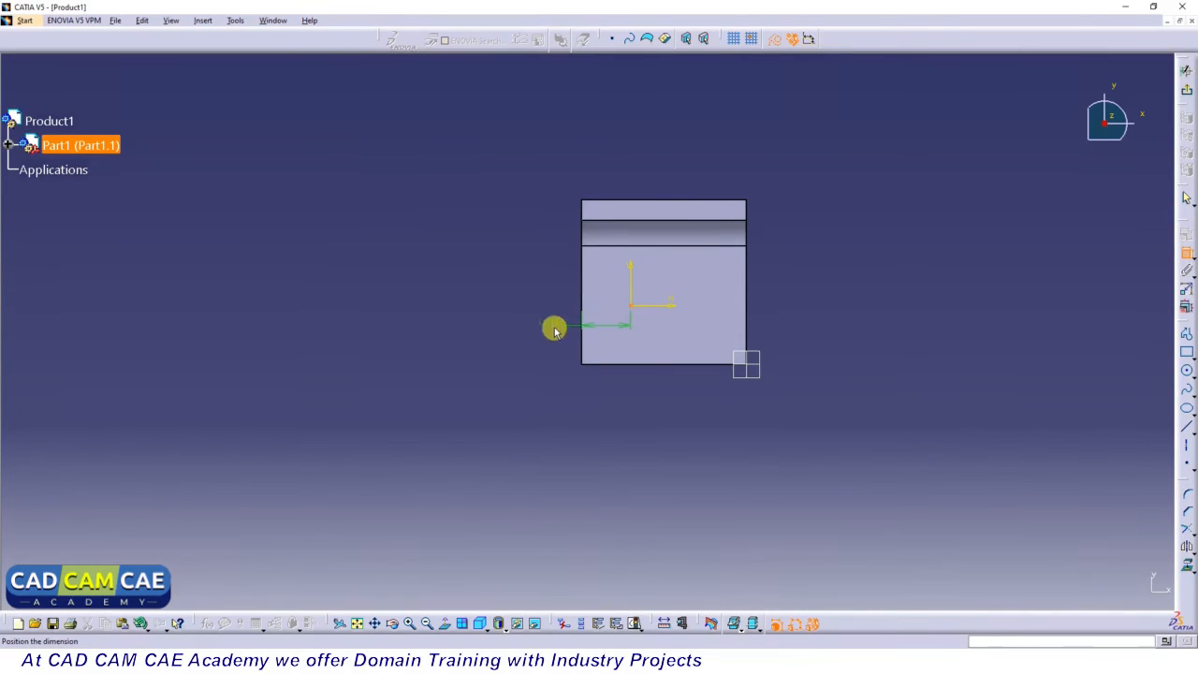
pyautogui.doubleClick(499, 301)
pyautogui.write('1')
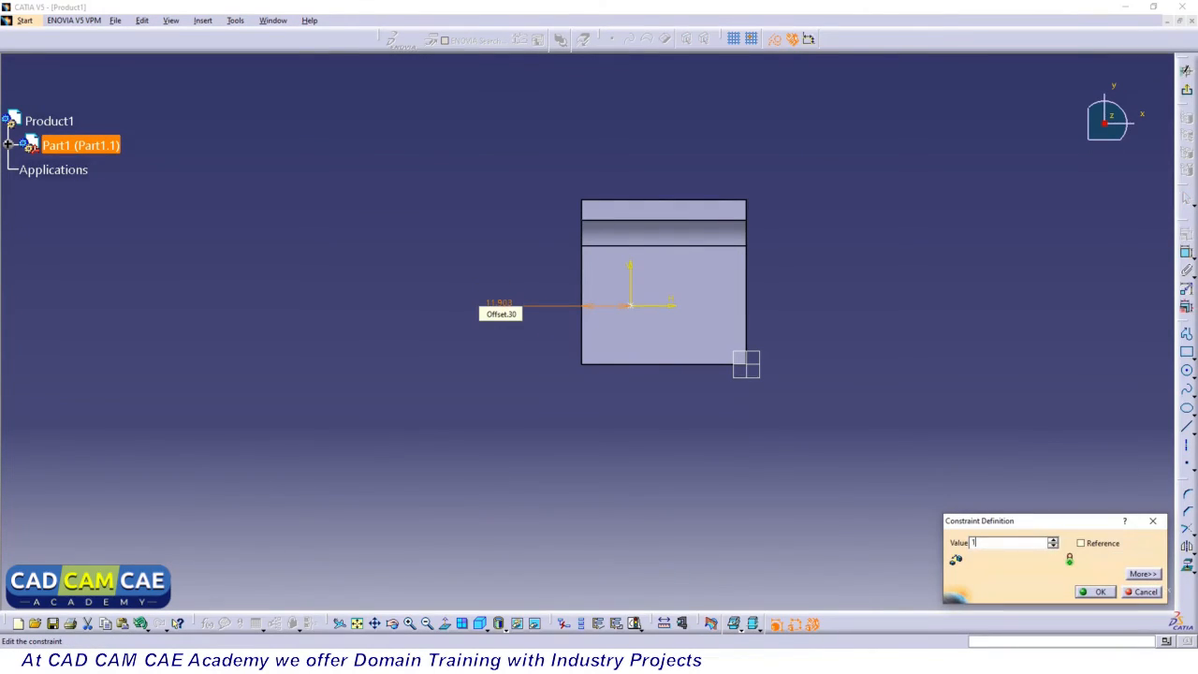
pyautogui.press('Return')
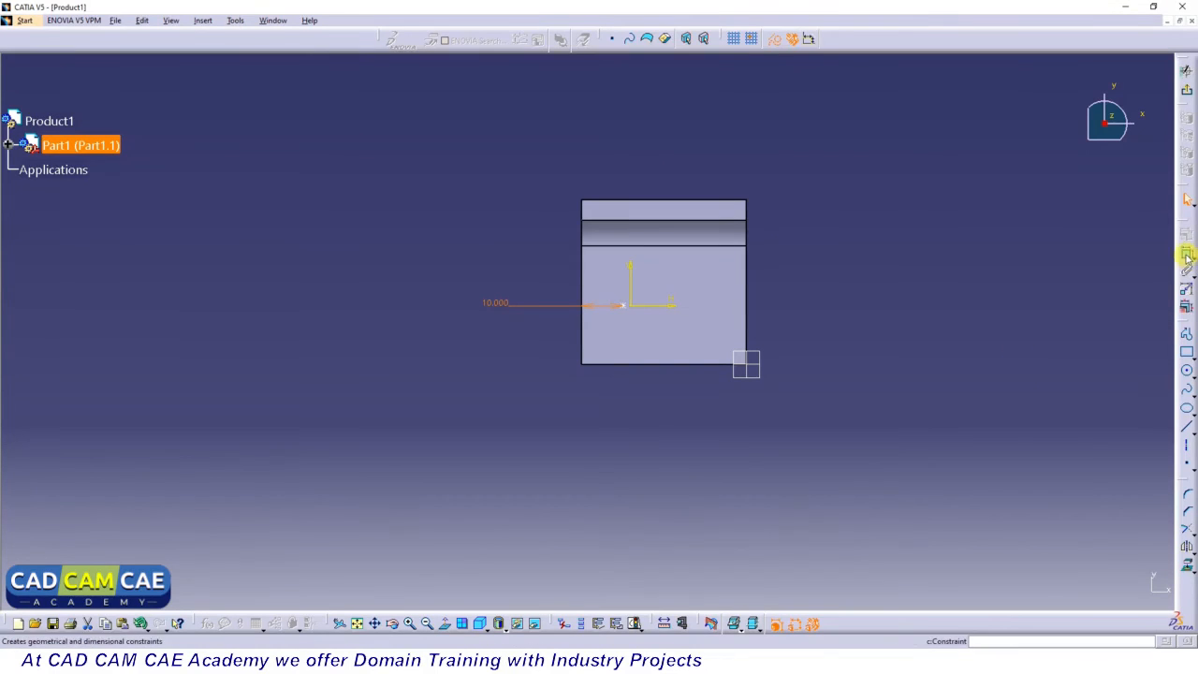
# - Set the hole centre's distance from the horizontal leg's free end edge to 15 mm and create the hole
pyautogui.click(1186, 255)
pyautogui.click(631, 305)
pyautogui.click(634, 365)
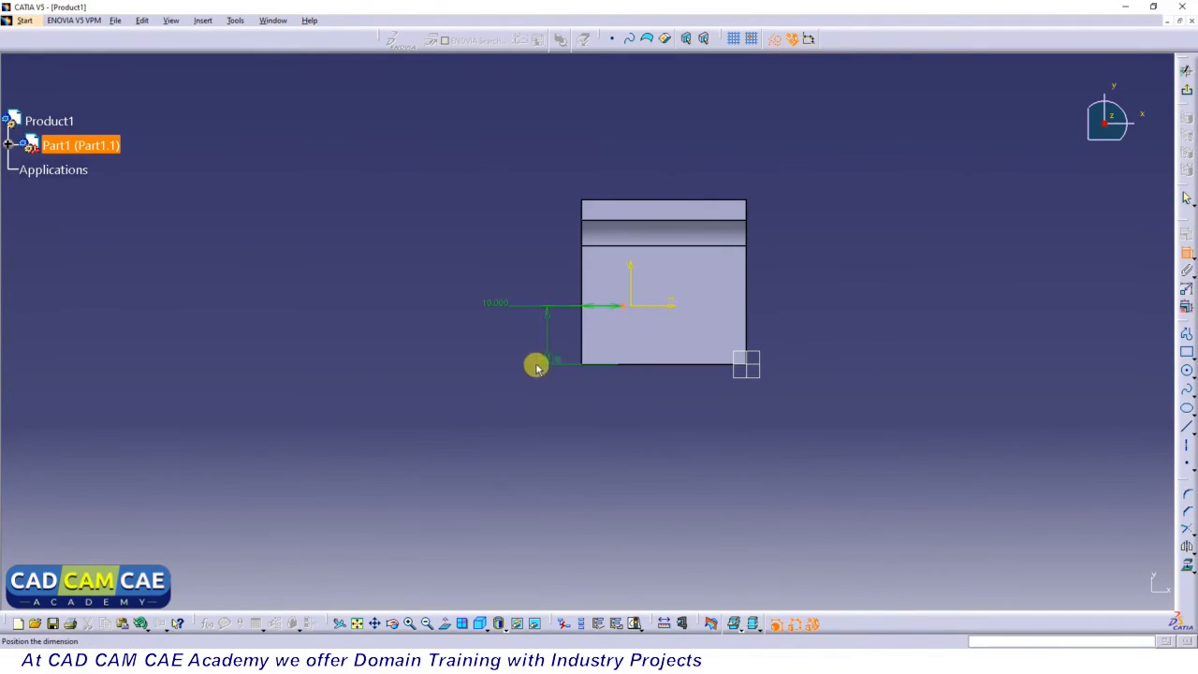
pyautogui.doubleClick(536, 337)
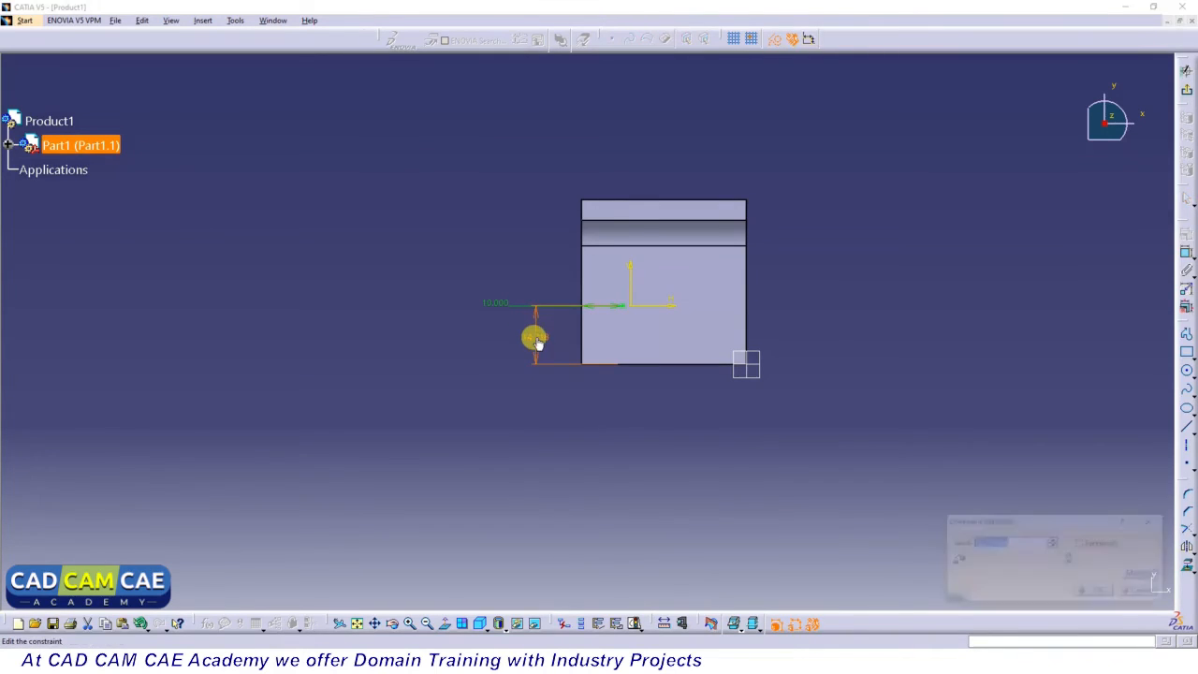
pyautogui.write('15')
pyautogui.press('Return')
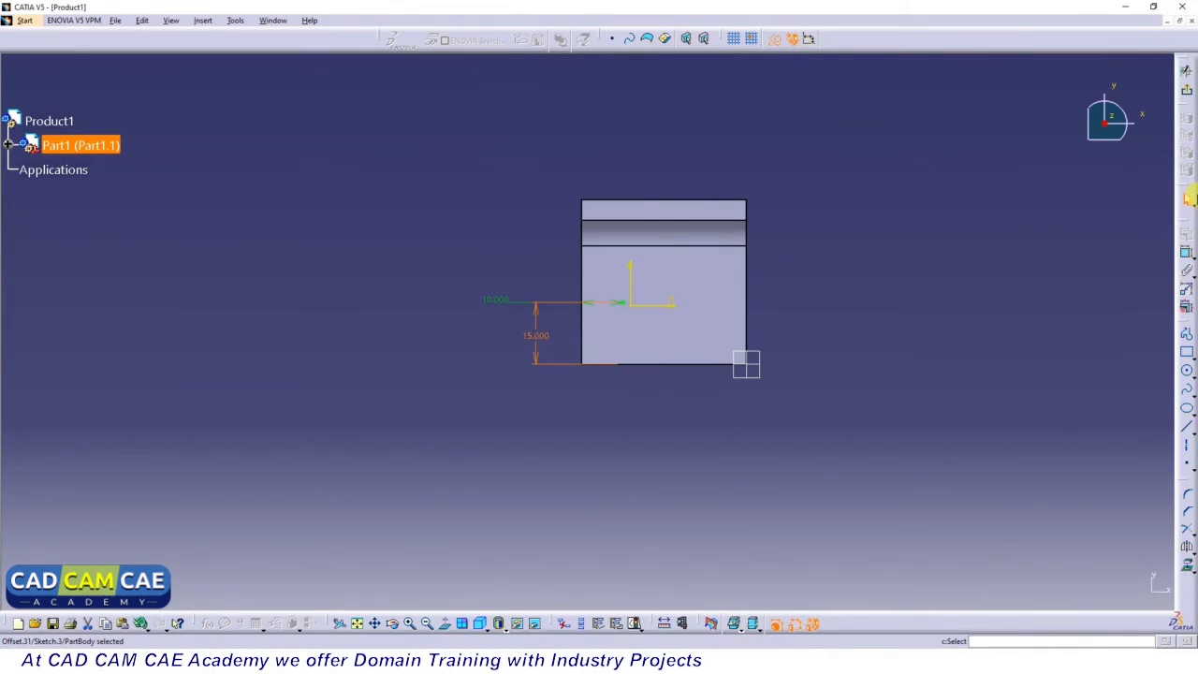
pyautogui.click(1186, 89)
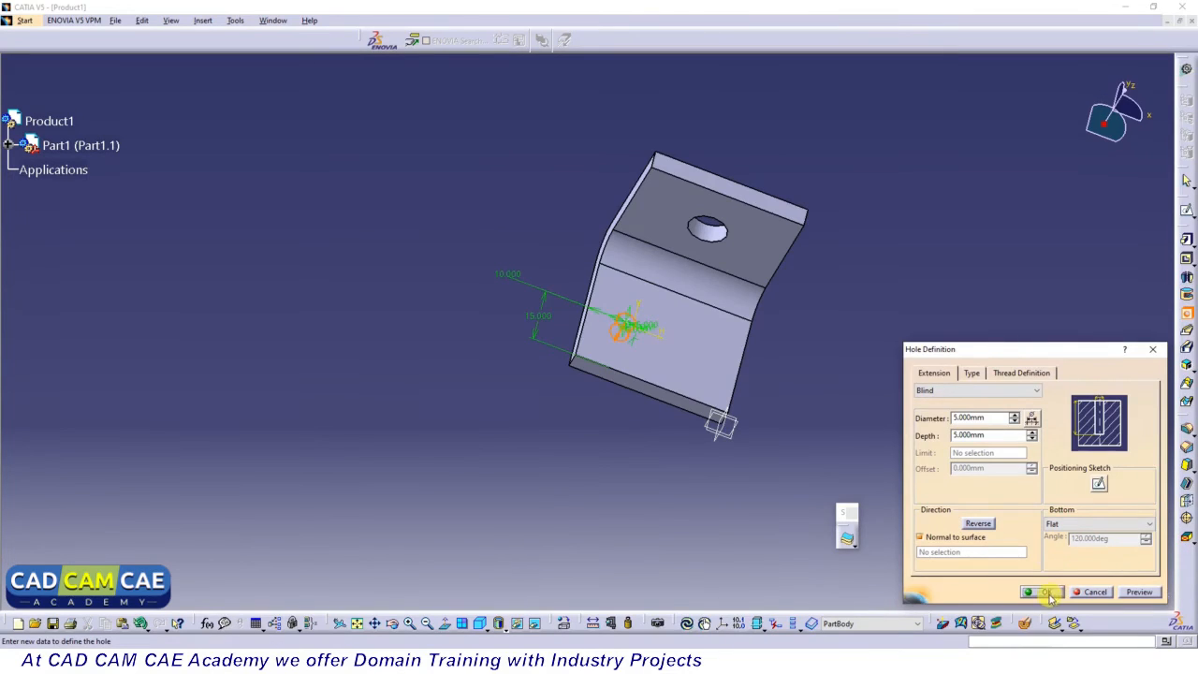
pyautogui.click(1040, 592)
# - Start a second hole of the same size beside the first on the horizontal leg and open its positioning sketch
pyautogui.moveTo(815, 375); pyautogui.dragTo(748, 324, button='middle')
pyautogui.moveTo(449, 300); pyautogui.dragTo(528, 374, button='middle')
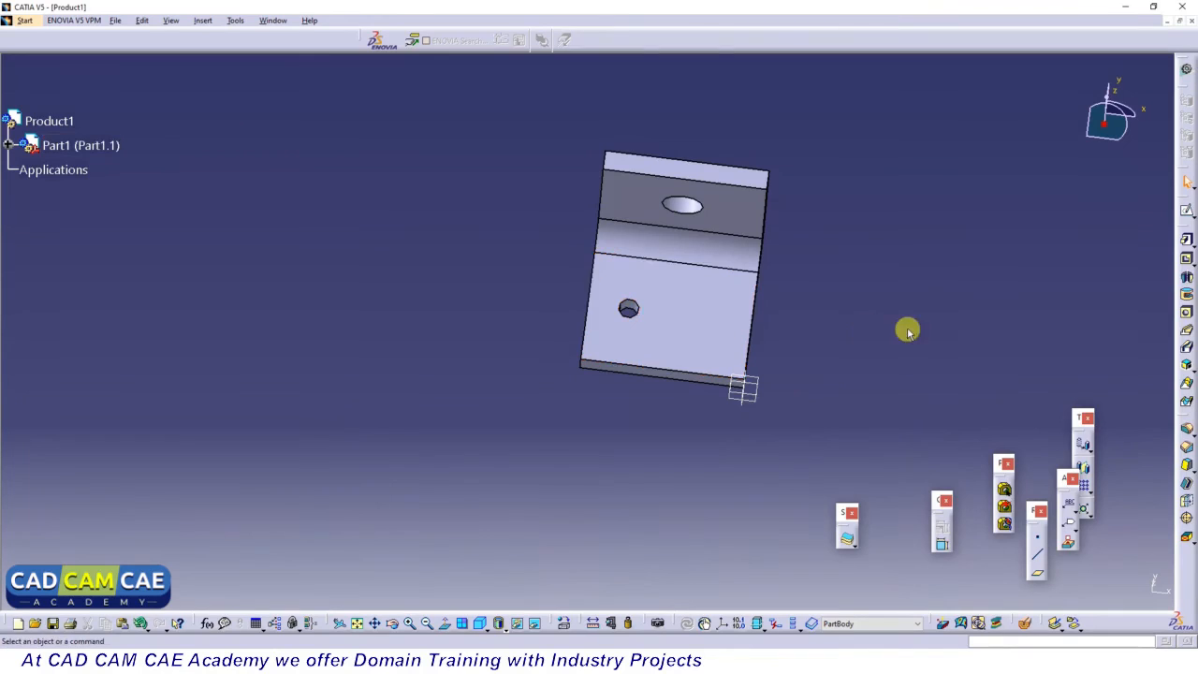
pyautogui.click(715, 316)
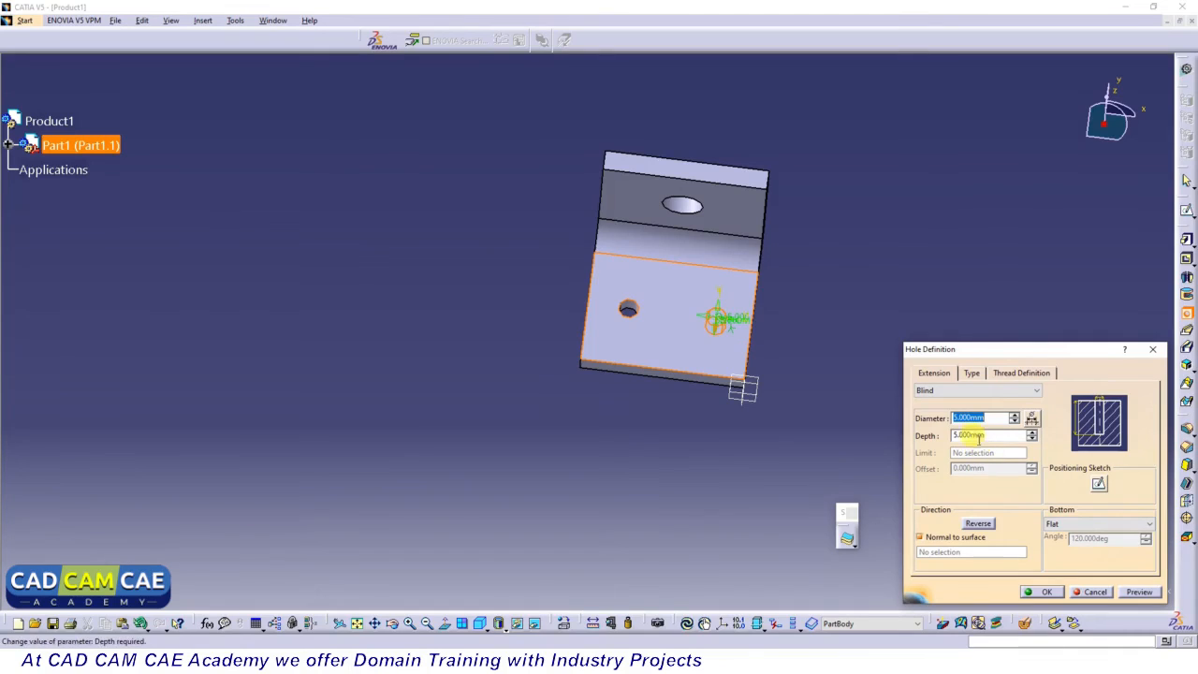
pyautogui.click(1098, 484)
# - Dimension the second hole's centre from the side edge nearer the part origin and set the distance to 10 mm
pyautogui.click(1184, 254)
pyautogui.click(714, 300)
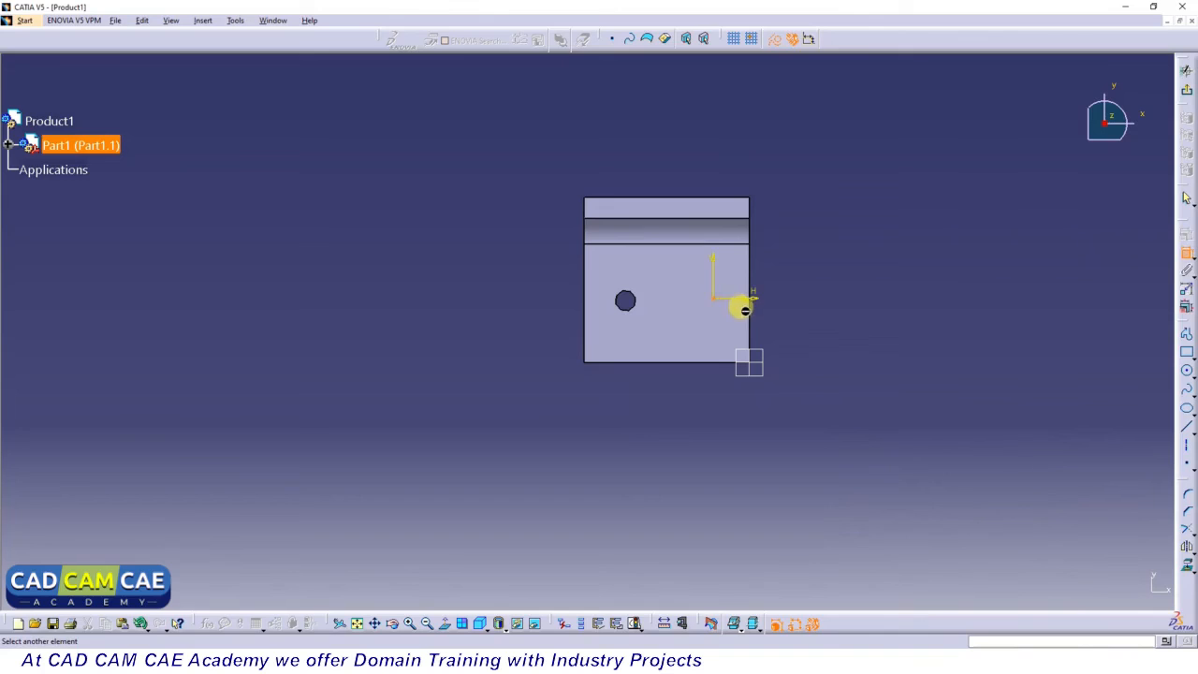
pyautogui.click(750, 309)
pyautogui.click(819, 268)
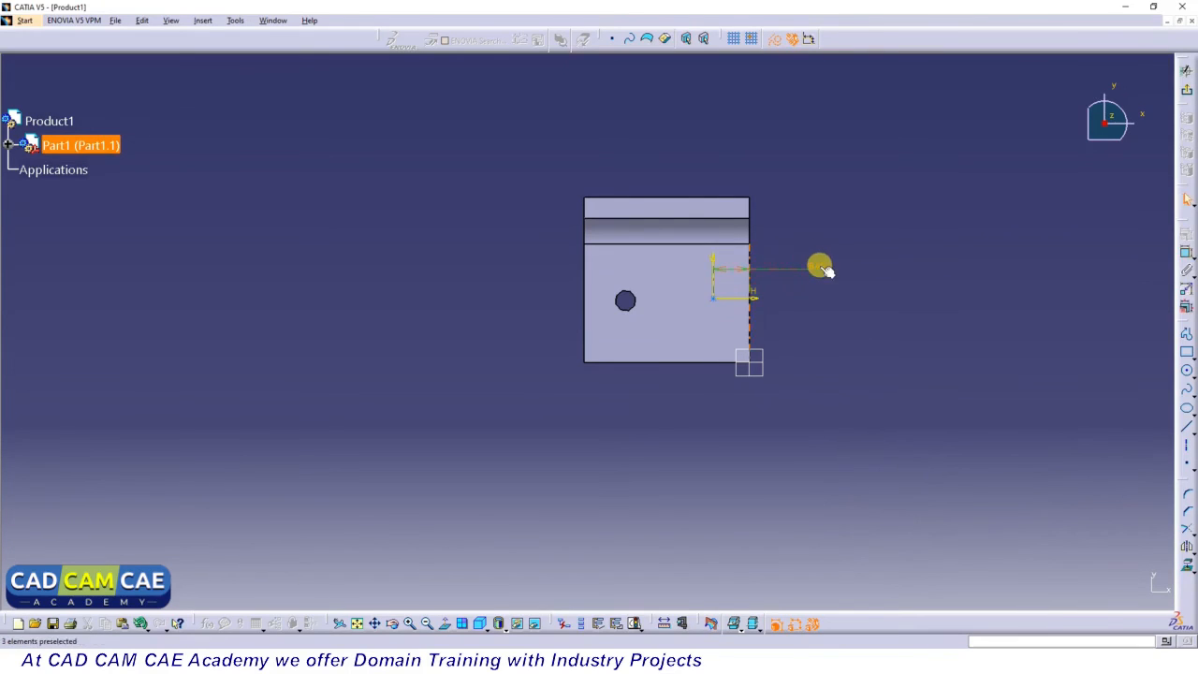
pyautogui.doubleClick(819, 266)
pyautogui.write('10')
pyautogui.press('Return')
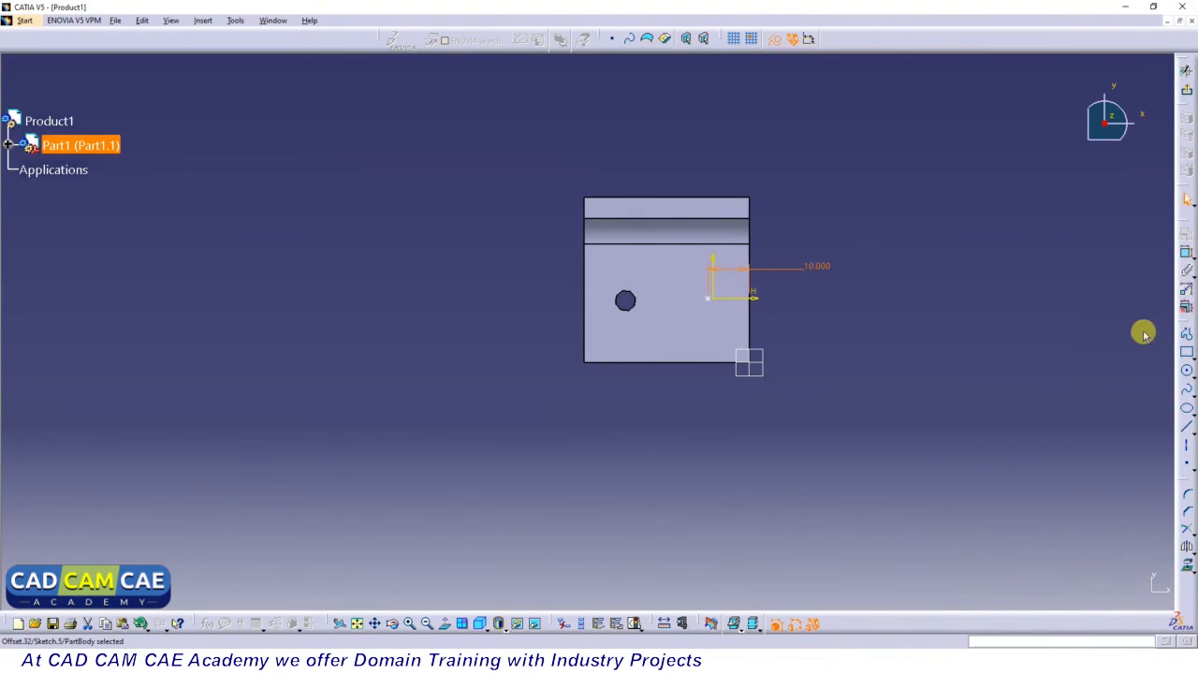
# - Dimension the second hole's centre from the horizontal leg's free end edge and set the distance to 15 mm
pyautogui.click(1185, 252)
pyautogui.click(713, 297)
pyautogui.click(720, 363)
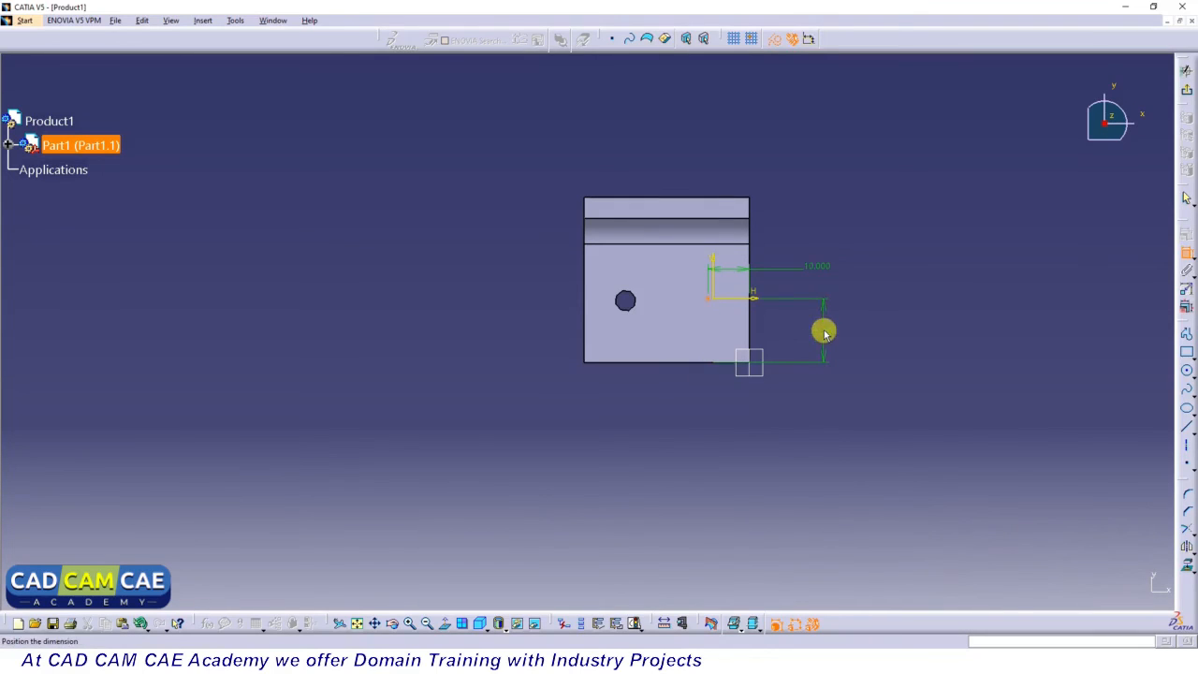
pyautogui.click(823, 328)
pyautogui.doubleClick(824, 329)
pyautogui.write('15')
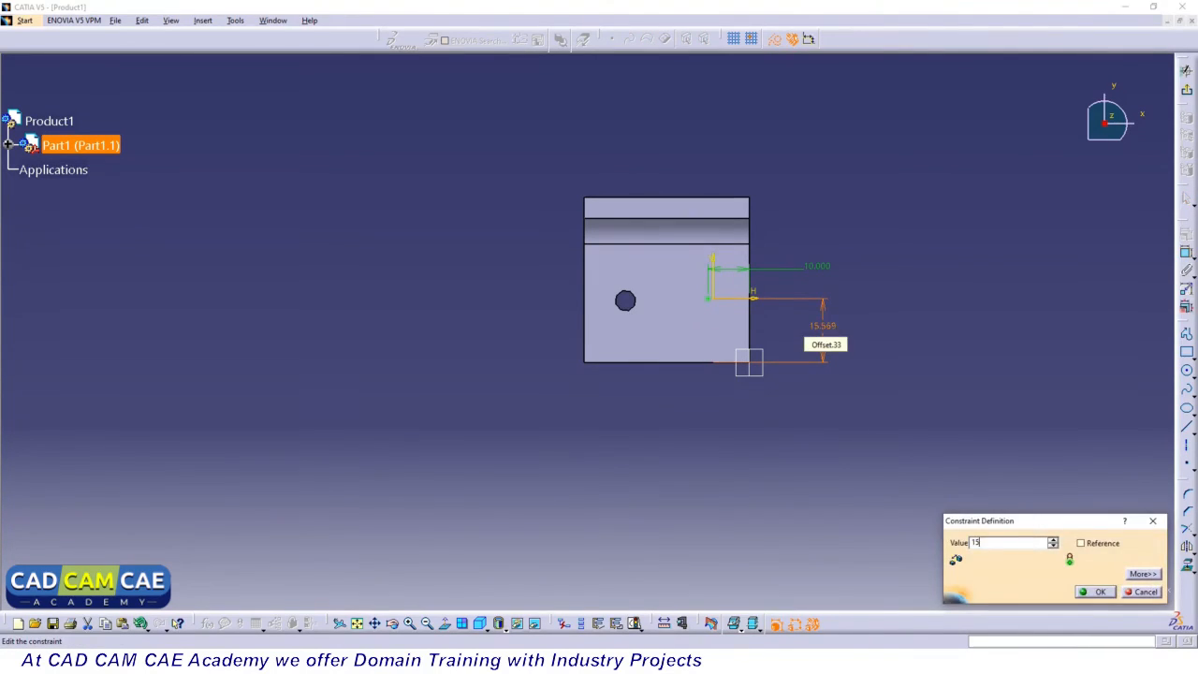
pyautogui.press('Return')
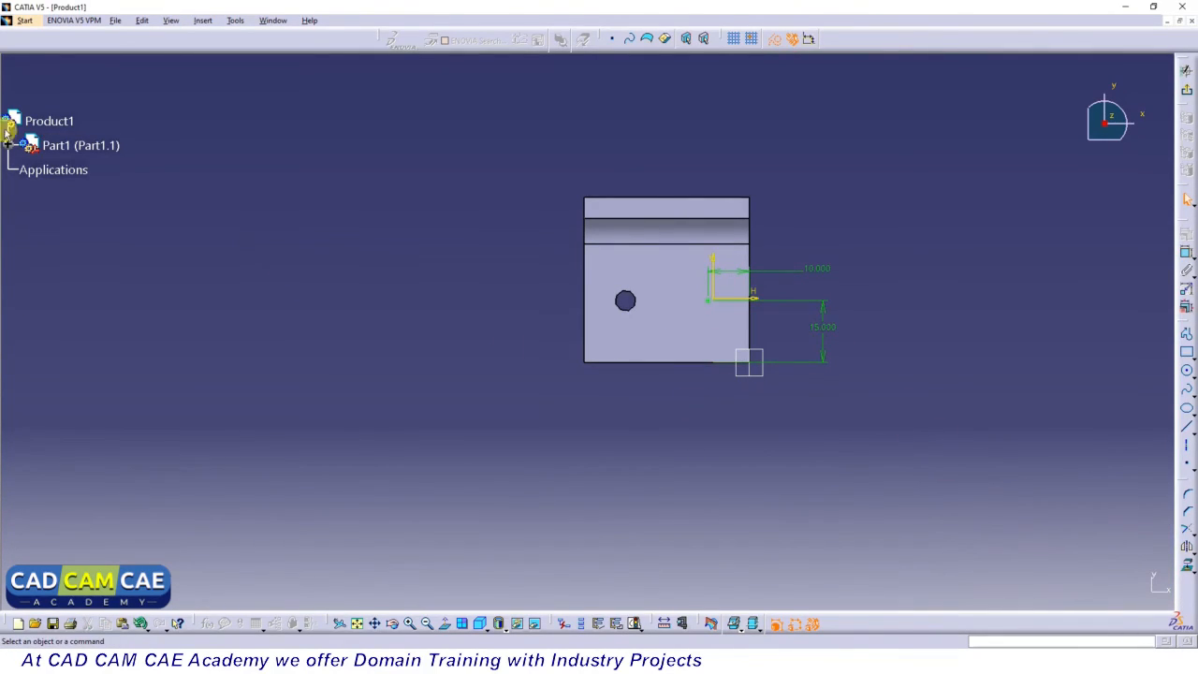
# - Expand the part's node in the tree, then leave the positioning sketch and create the second 5 mm hole
pyautogui.click(8, 145)
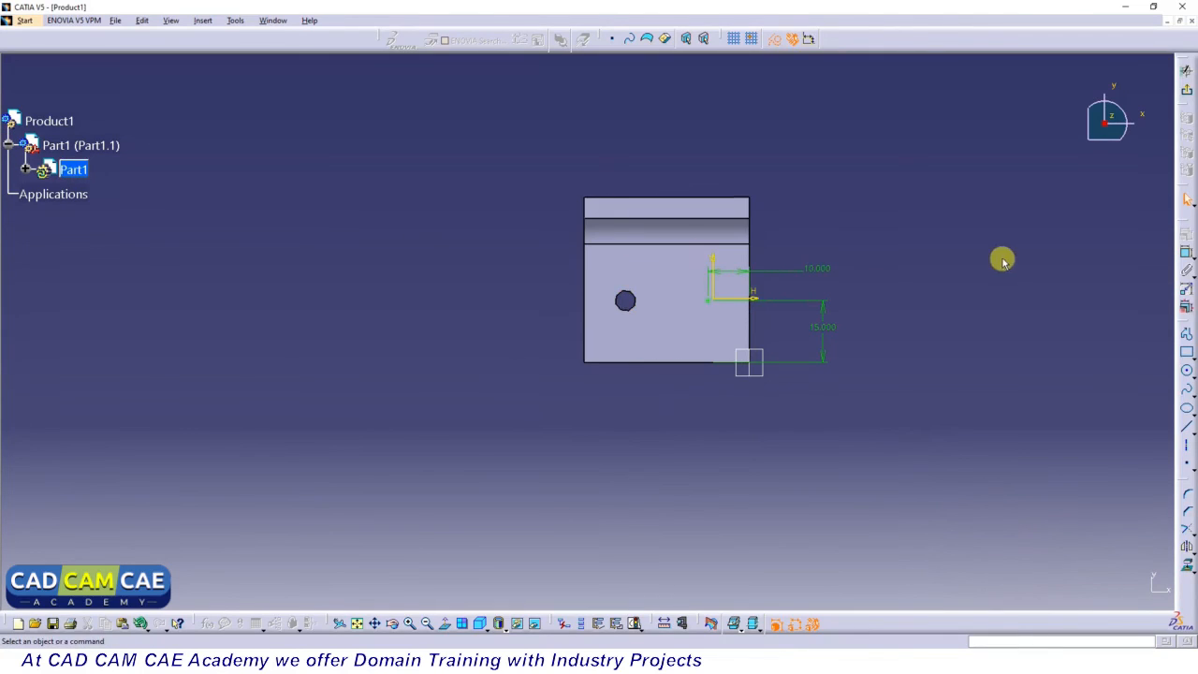
pyautogui.click(1185, 89)
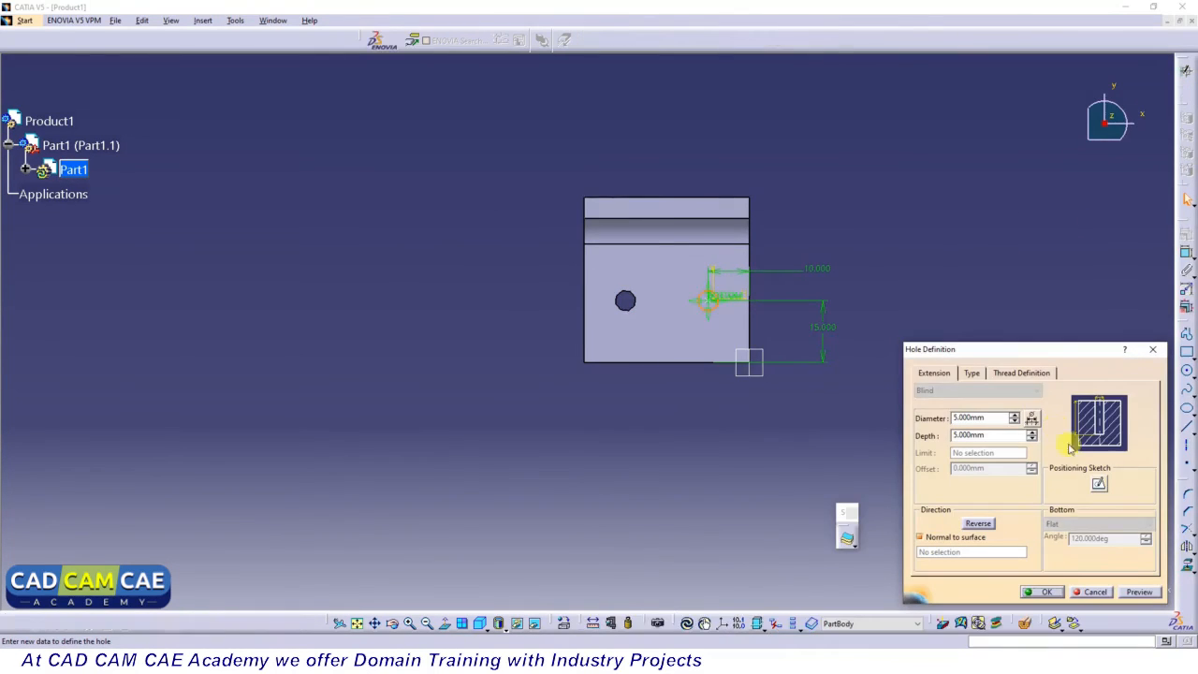
pyautogui.click(1137, 593)
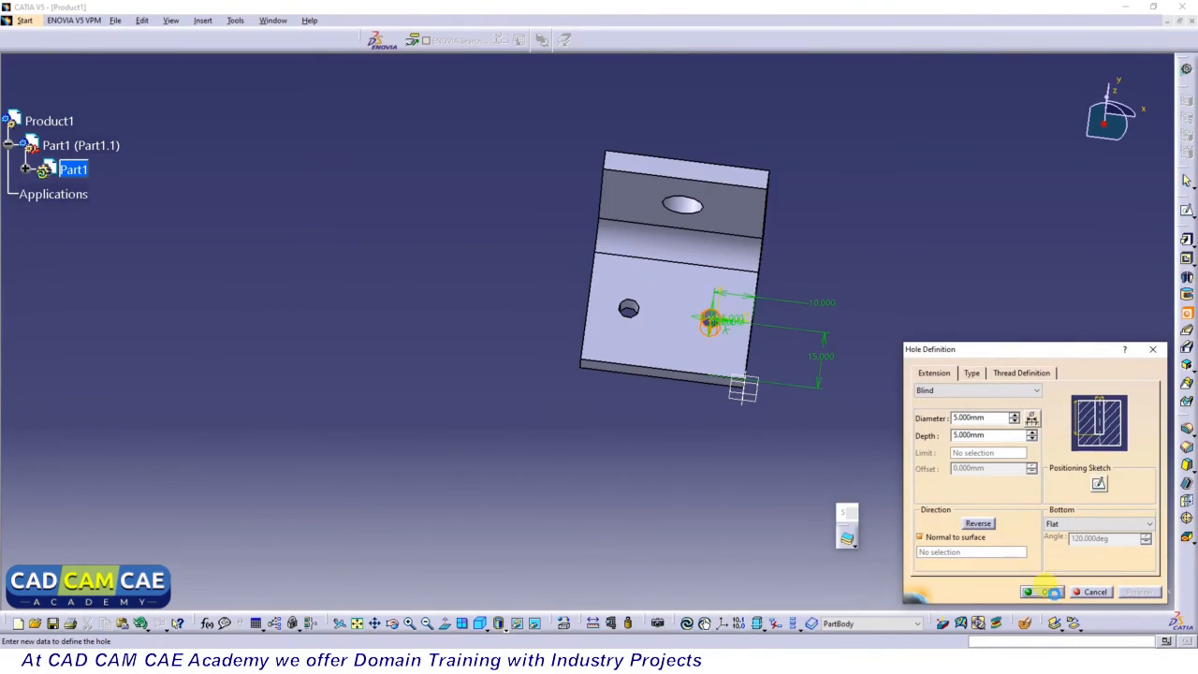
pyautogui.click(1054, 592)
pyautogui.moveTo(677, 471); pyautogui.dragTo(857, 414, button='middle')
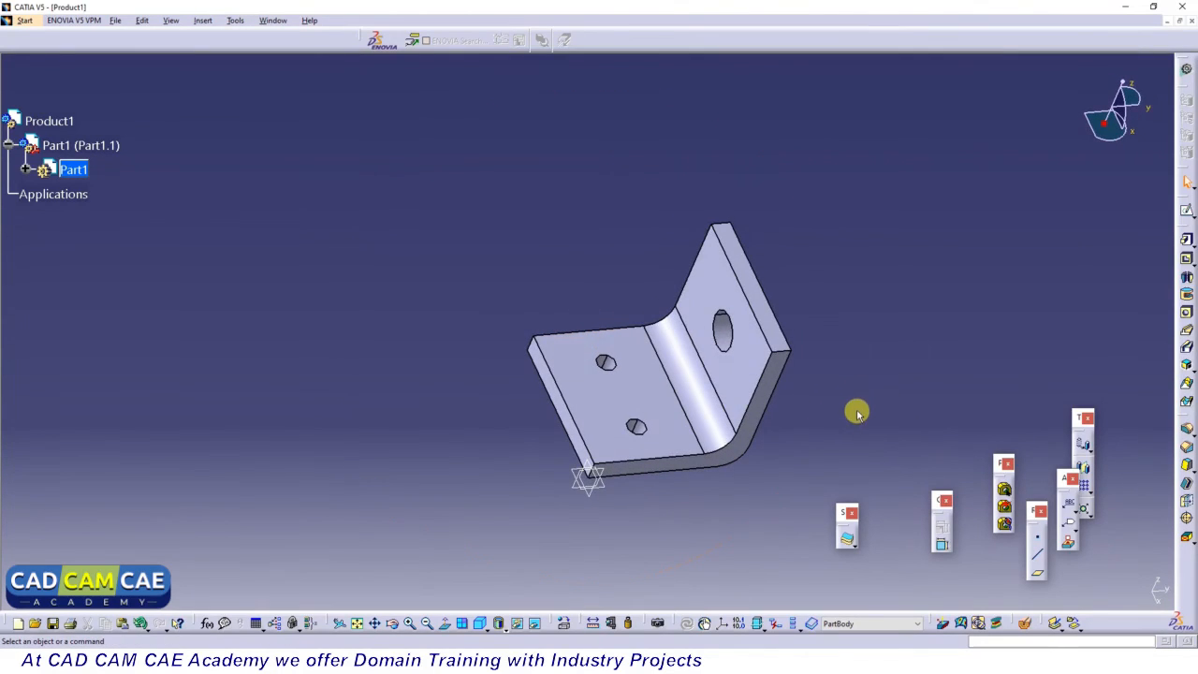